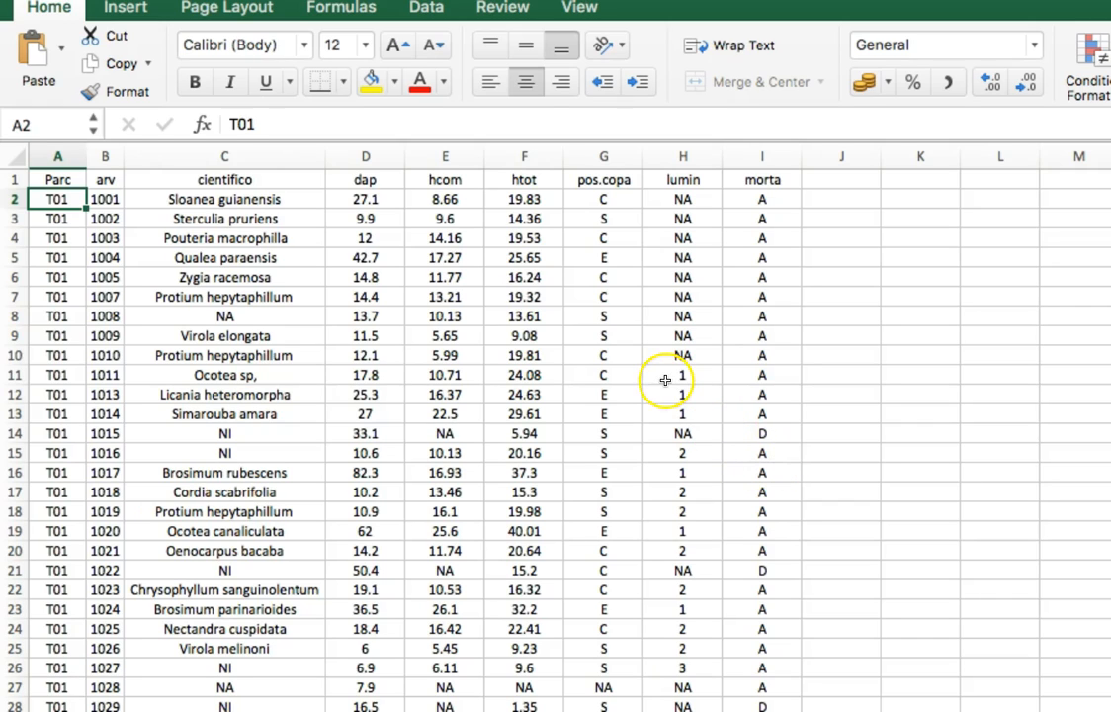
# Step: Create a PivotTable on a new worksheet from the entire tree data table in columns A to I
pyautogui.click(391, 352)
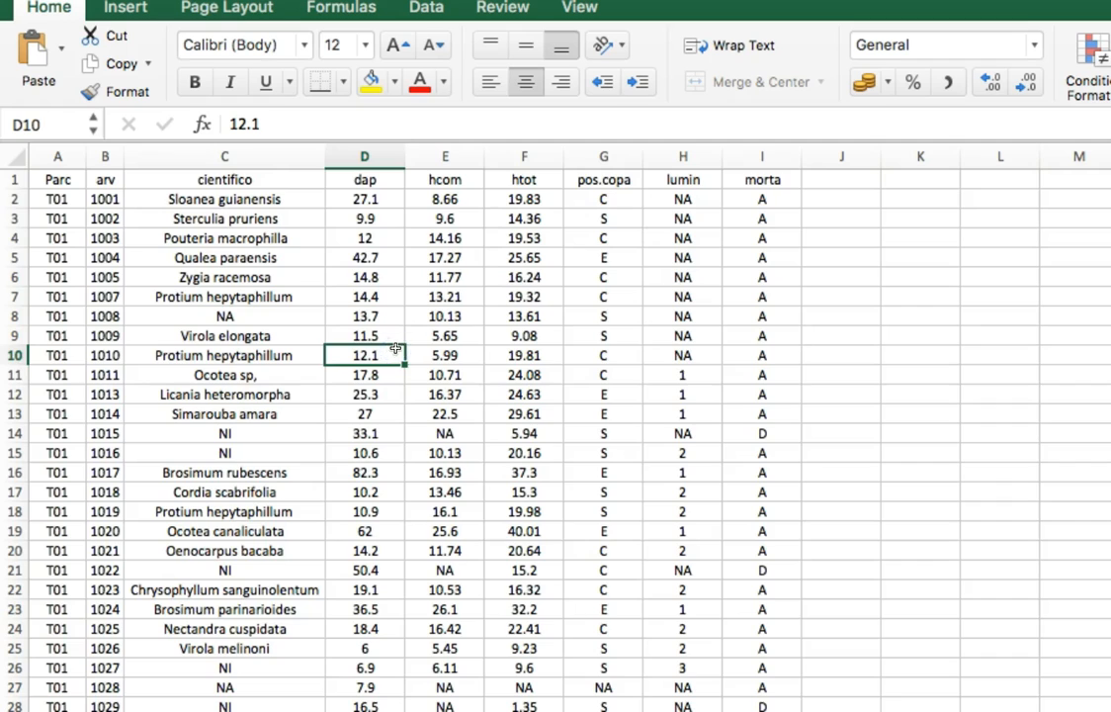
pyautogui.press('super+a')
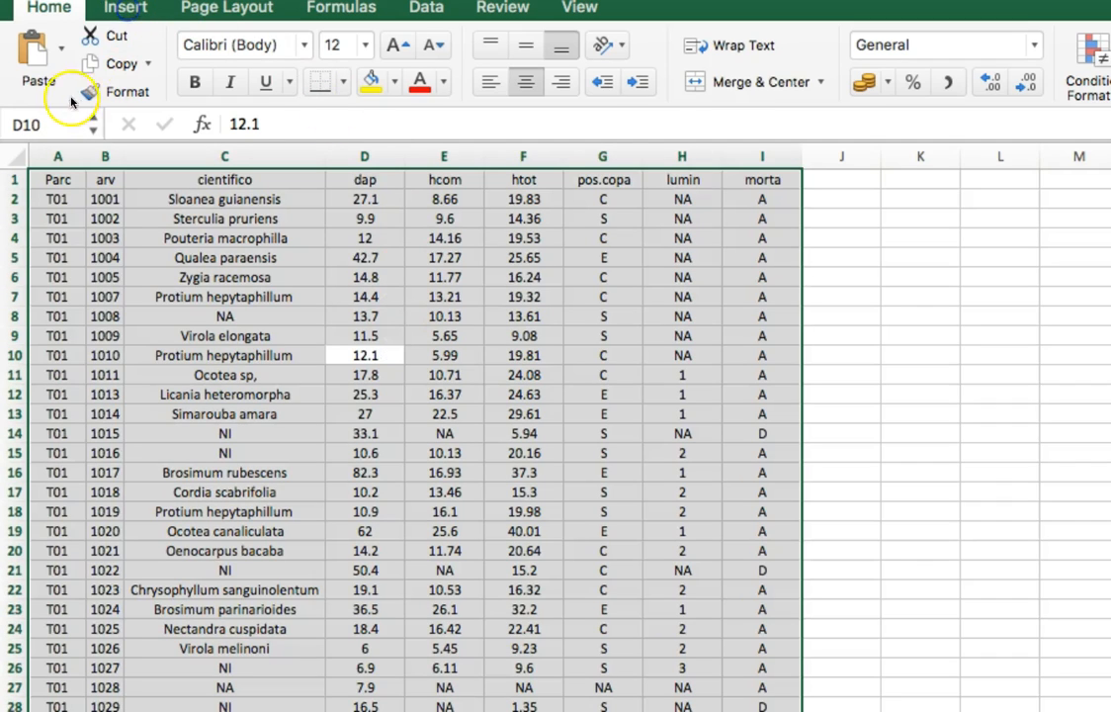
pyautogui.click(126, 8)
pyautogui.click(43, 50)
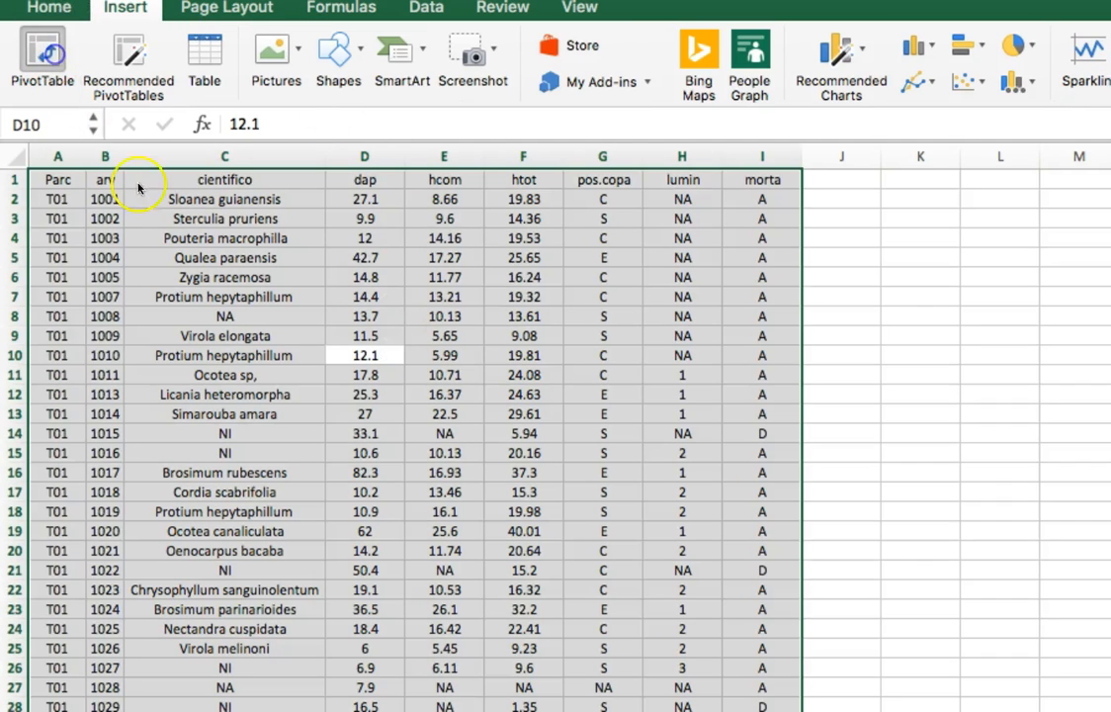
pyautogui.click(725, 461)
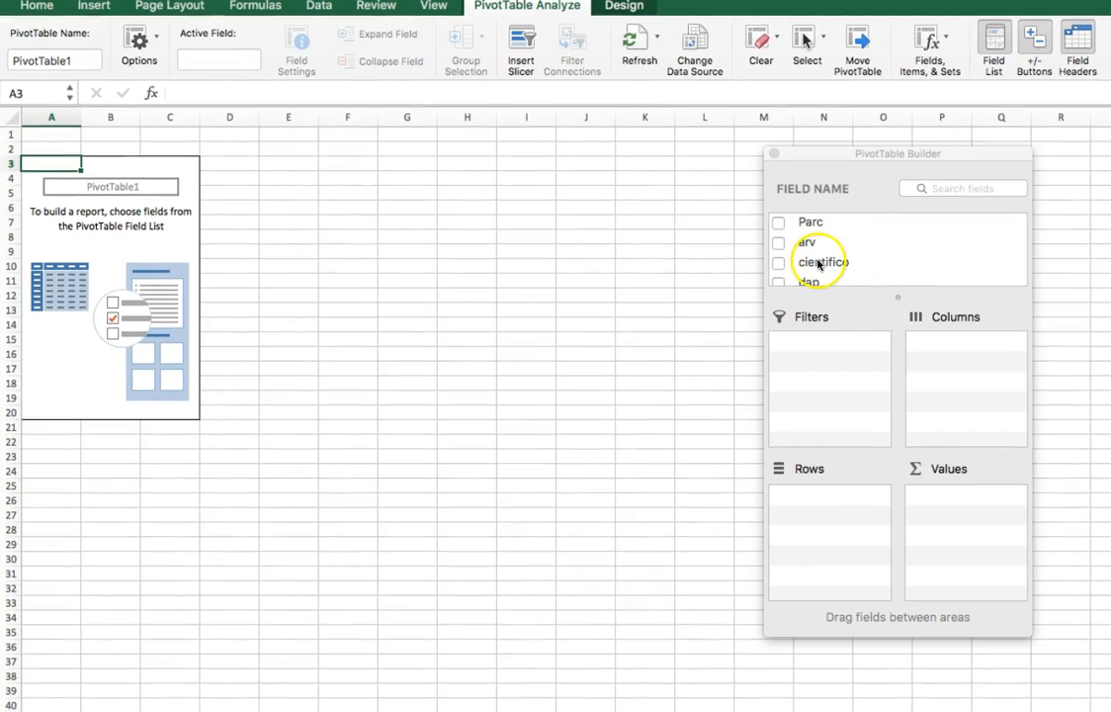
# Step: Set cientifico as the PivotTable's row field and add a count of cientifico as its values
pyautogui.moveTo(818, 265); pyautogui.dragTo(828, 529)
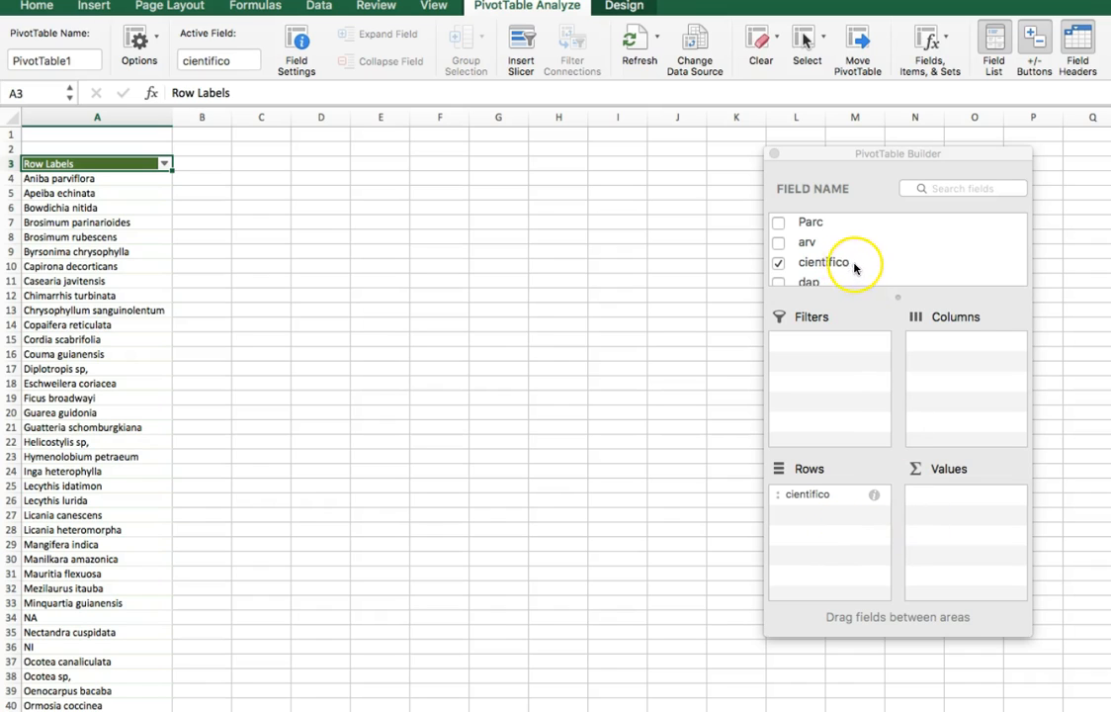
pyautogui.moveTo(829, 262); pyautogui.dragTo(954, 514)
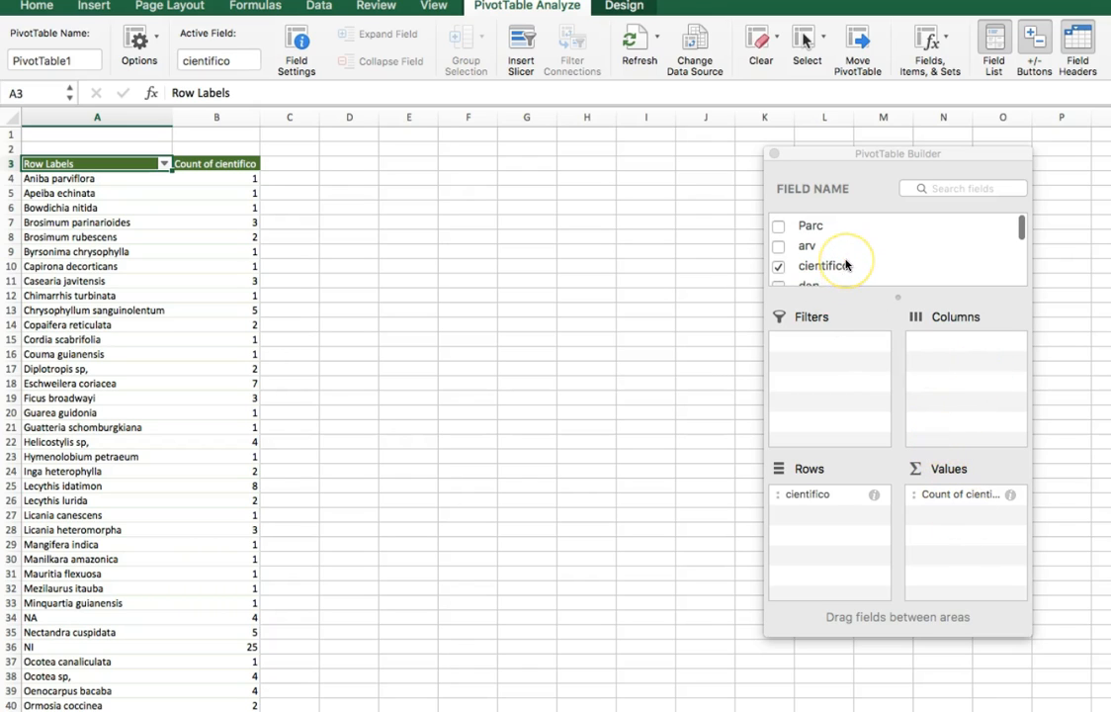
# Step: Add Parc as the PivotTable's column field and morta as its report filter, then close the PivotTable Builder
pyautogui.scroll(-3, 845, 263)
pyautogui.scroll(-2, 846, 263)
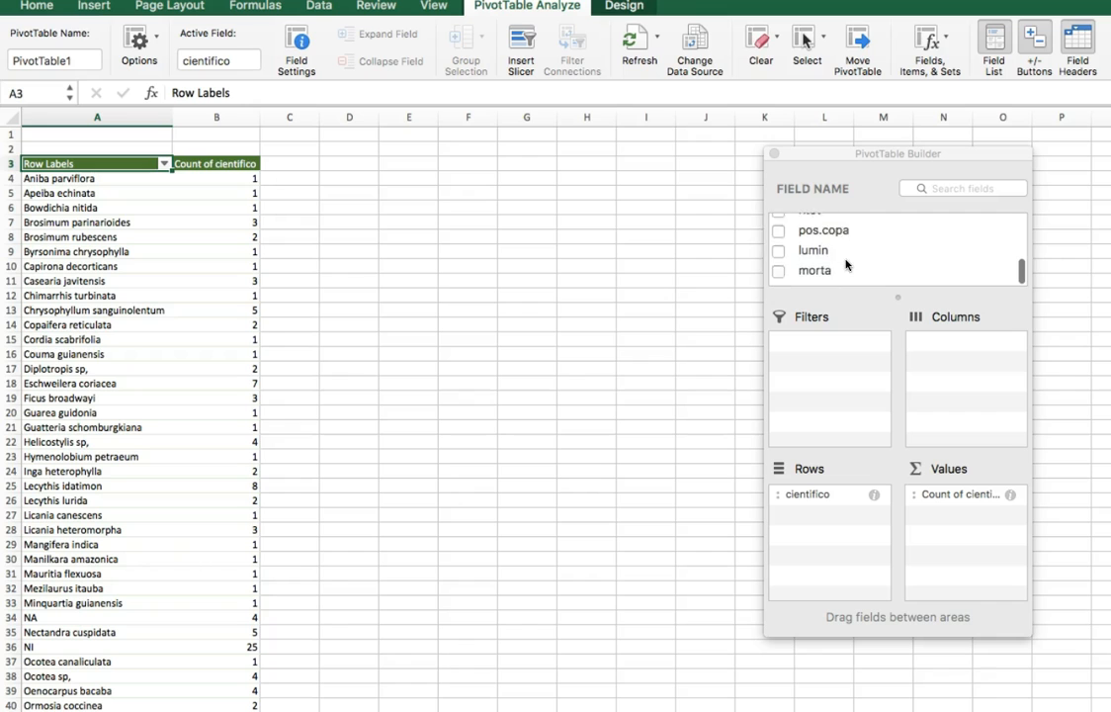
pyautogui.scroll(5, 845, 263)
pyautogui.moveTo(817, 226); pyautogui.dragTo(964, 396)
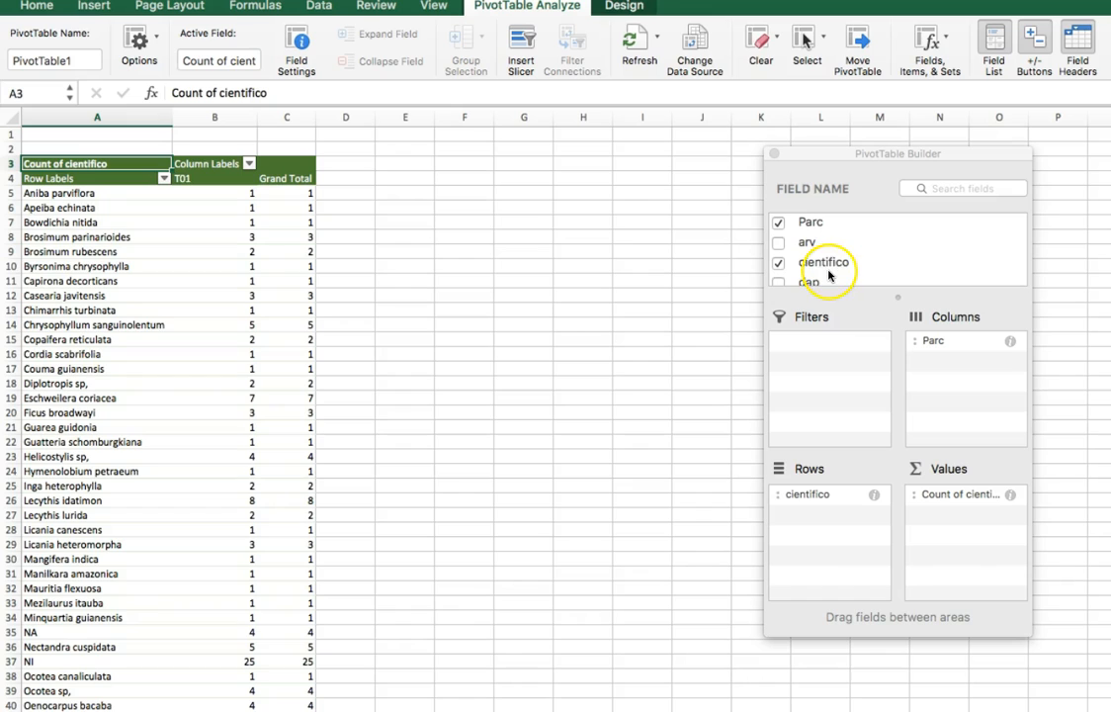
pyautogui.scroll(-5, 827, 252)
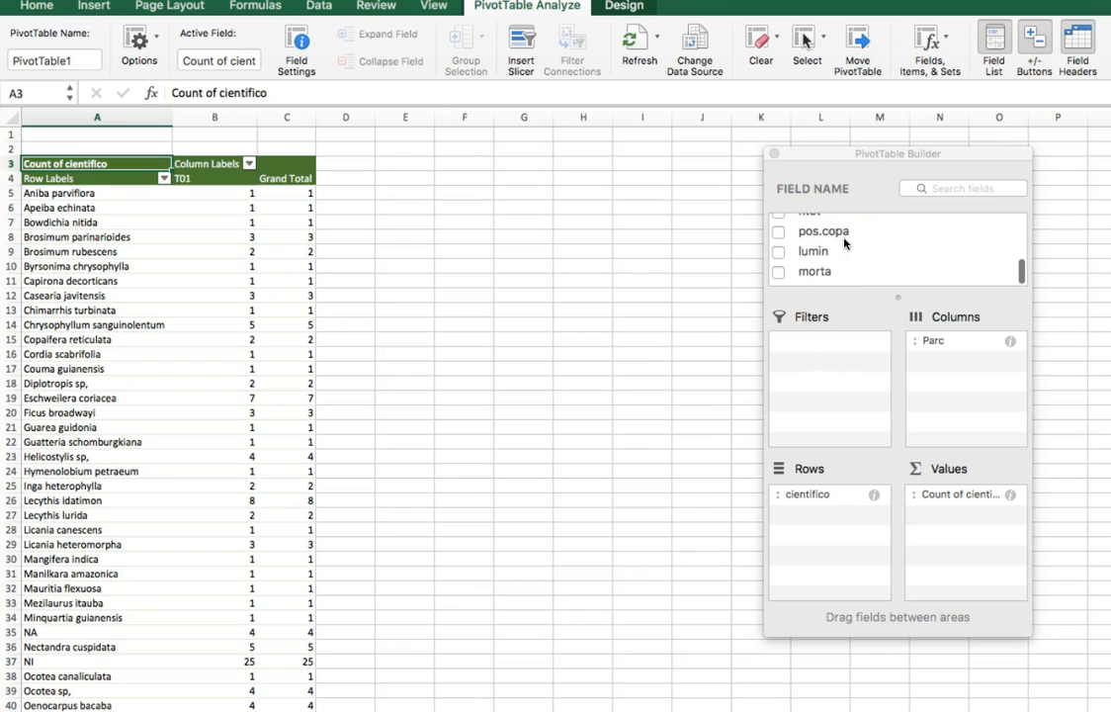
pyautogui.moveTo(824, 281); pyautogui.dragTo(829, 399)
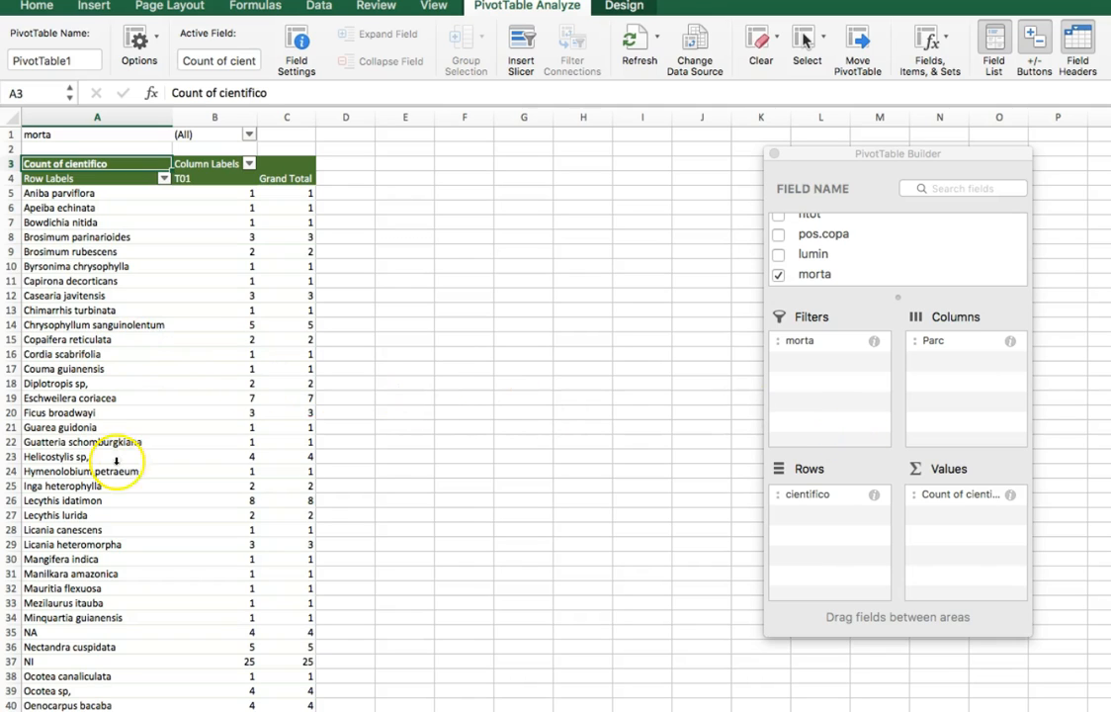
pyautogui.click(178, 356)
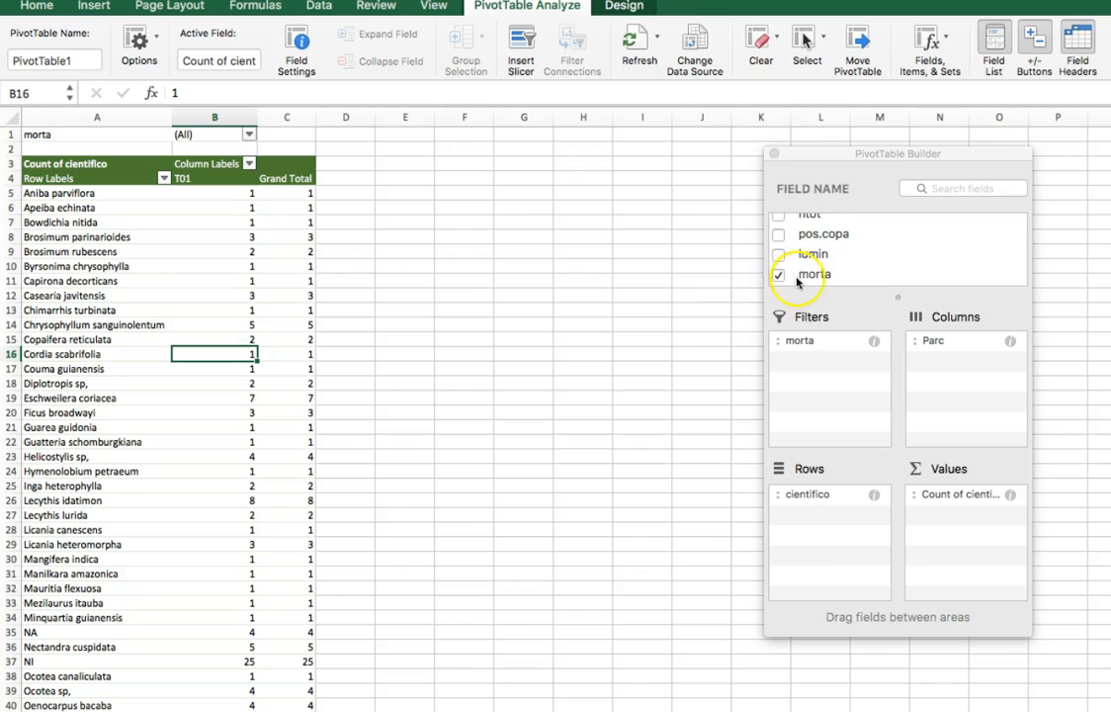
pyautogui.click(775, 154)
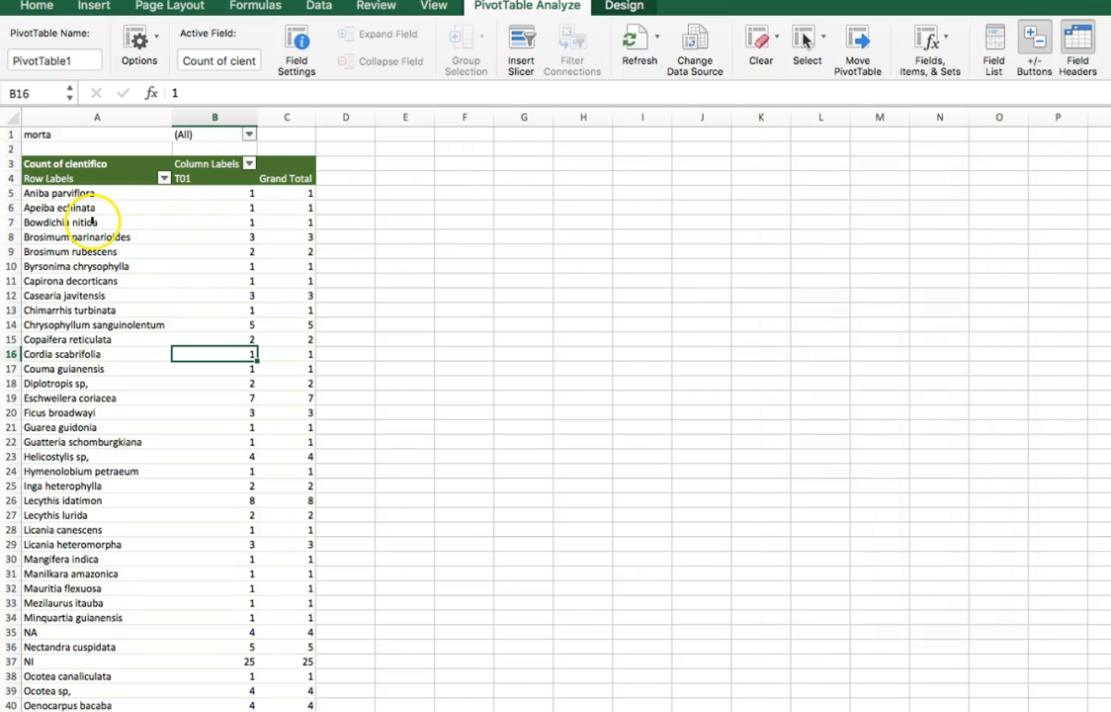
# Step: Filter the PivotTable's morta field to show only A, excluding D
pyautogui.click(249, 134)
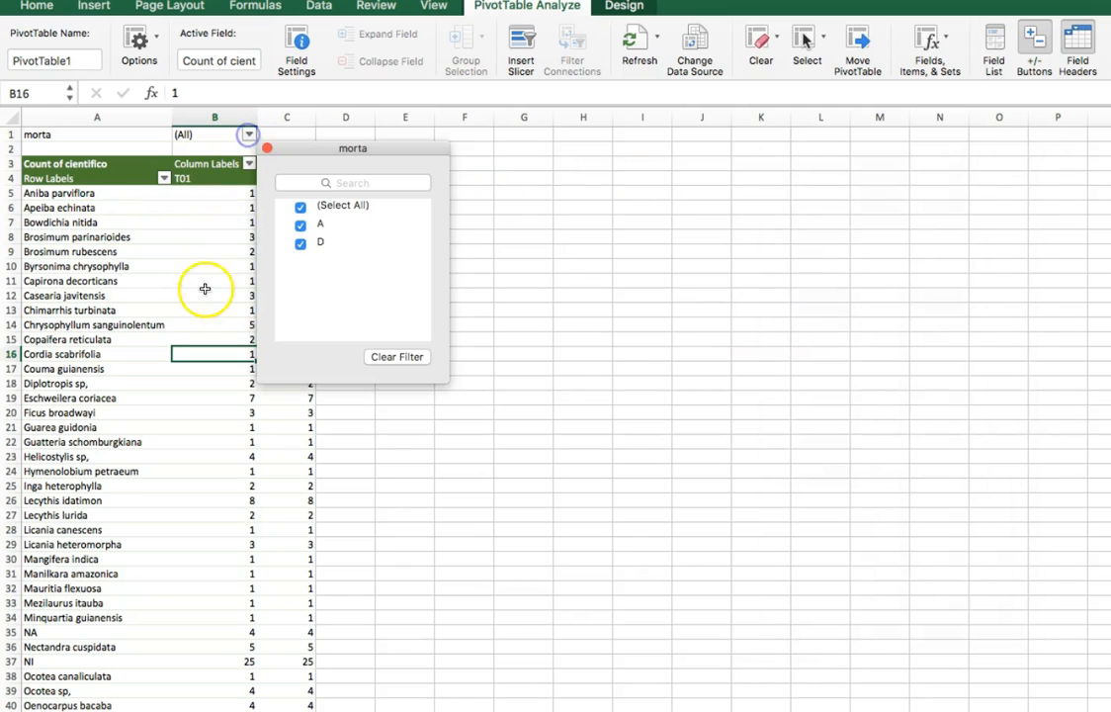
pyautogui.click(300, 245)
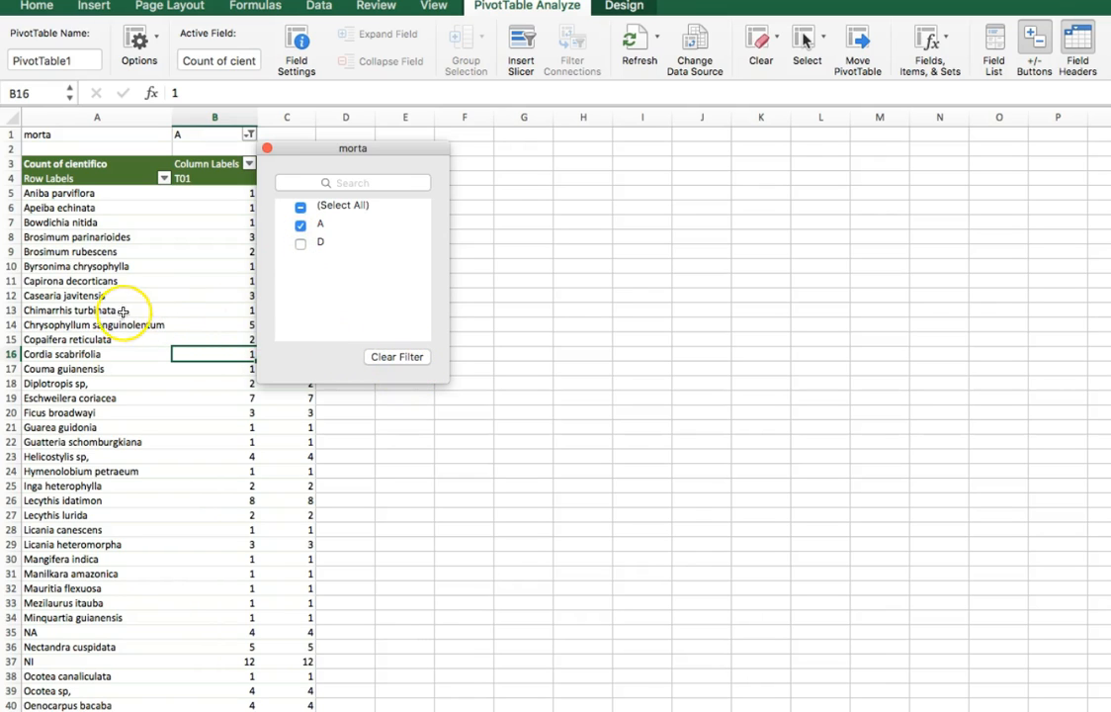
pyautogui.click(185, 299)
# Step: Exclude NA and NI from the cientifico row labels and check the species list down to the Grand Total
pyautogui.click(164, 178)
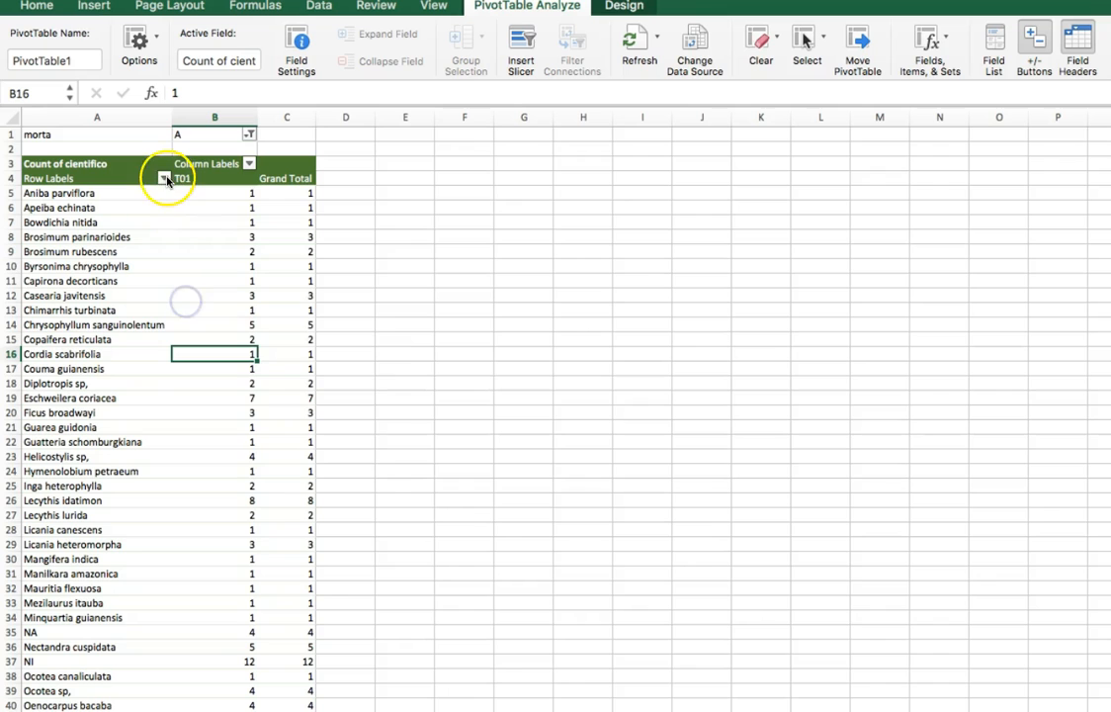
pyautogui.scroll(-10, 347, 418)
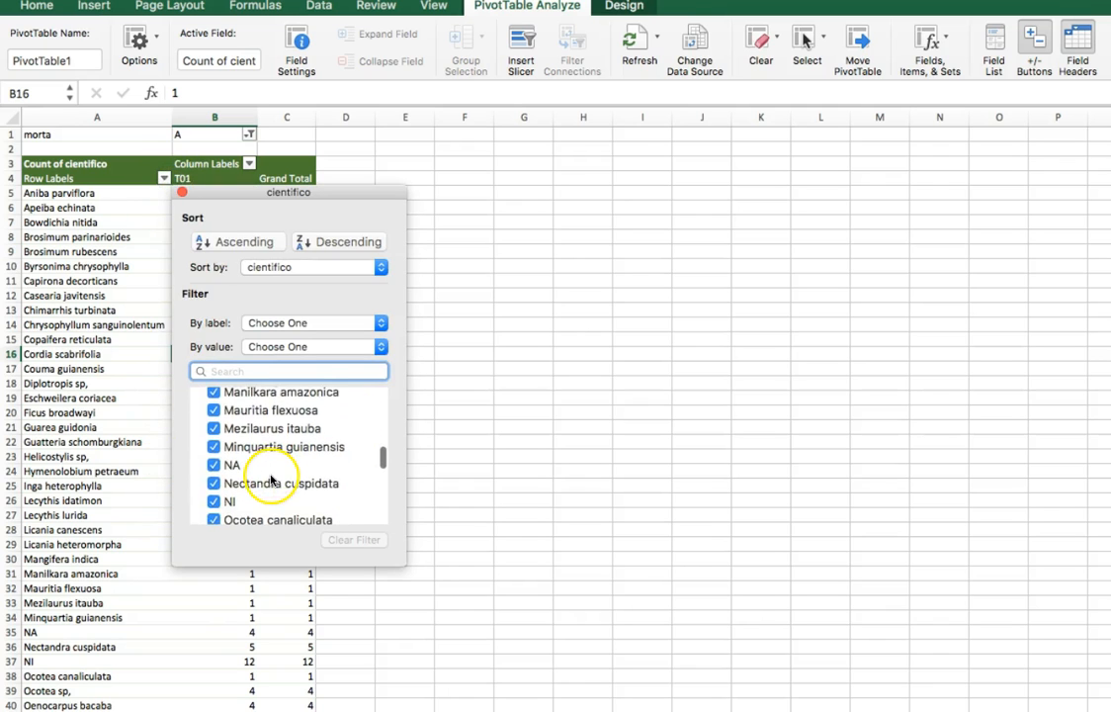
pyautogui.click(214, 455)
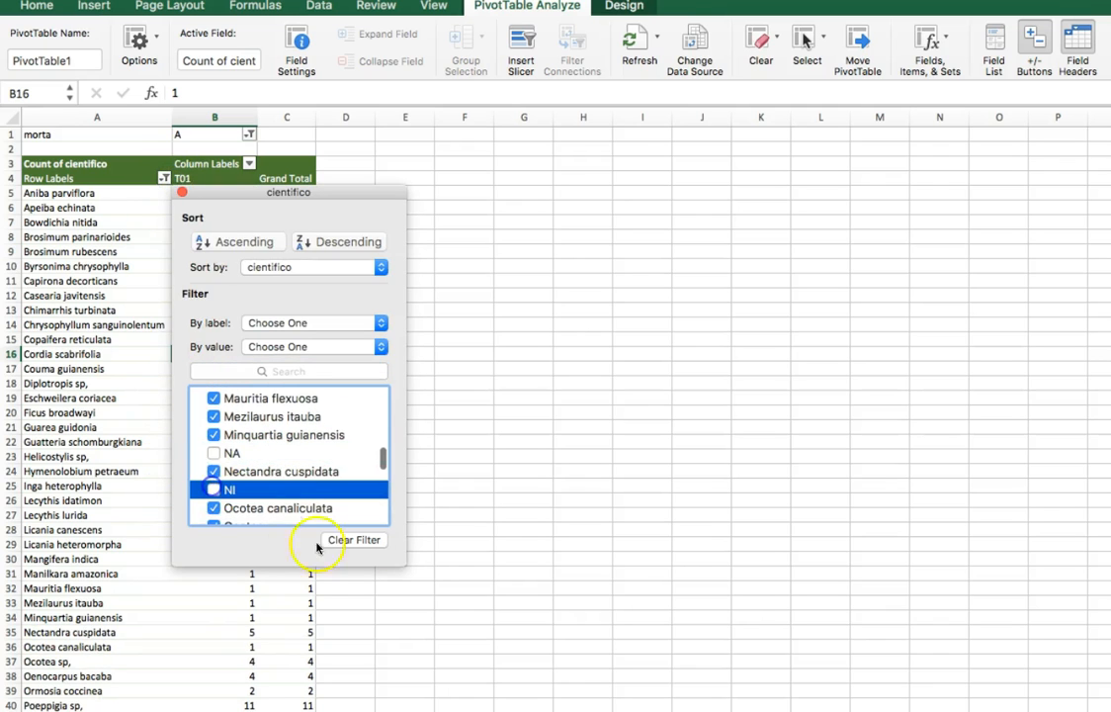
pyautogui.click(77, 582)
pyautogui.scroll(-10, 137, 514)
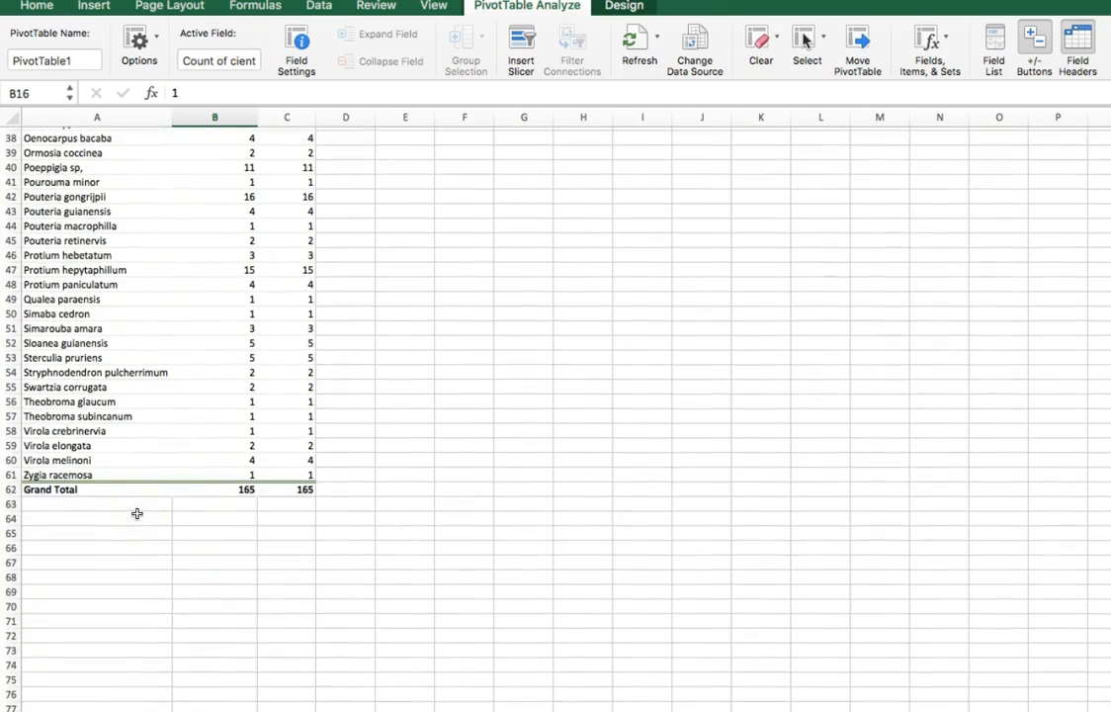
pyautogui.scroll(7, 137, 514)
pyautogui.scroll(4, 136, 514)
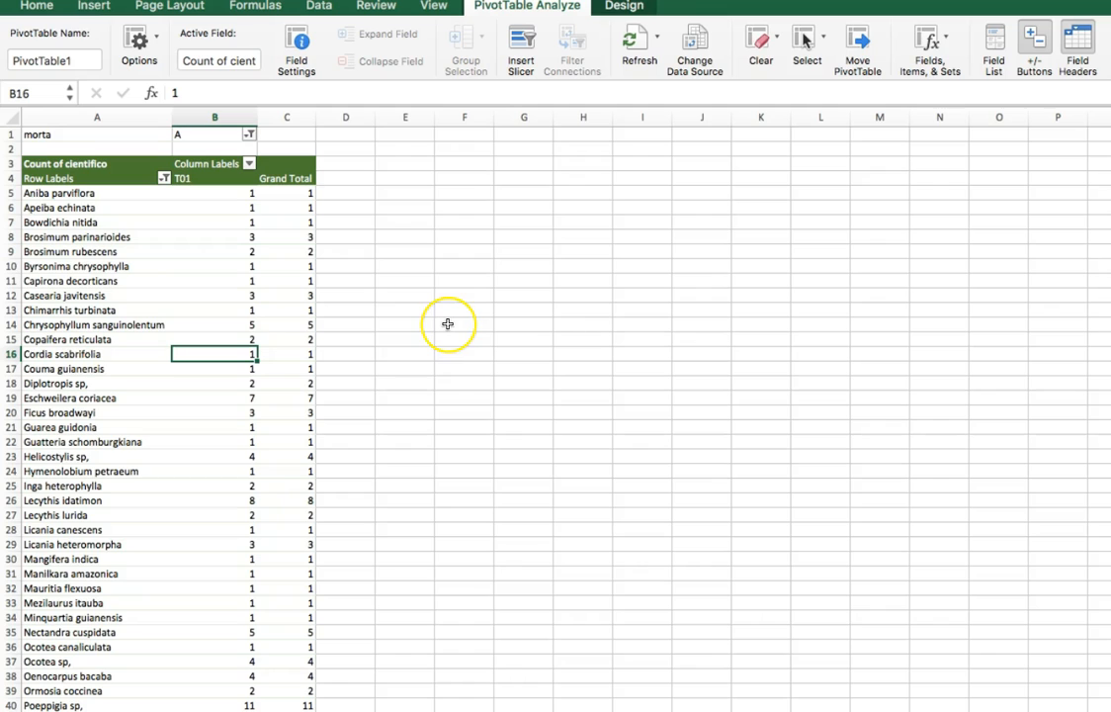
# Step: Enter the header n/N in cell D4, next to the PivotTable's Grand Total column
pyautogui.click(359, 178)
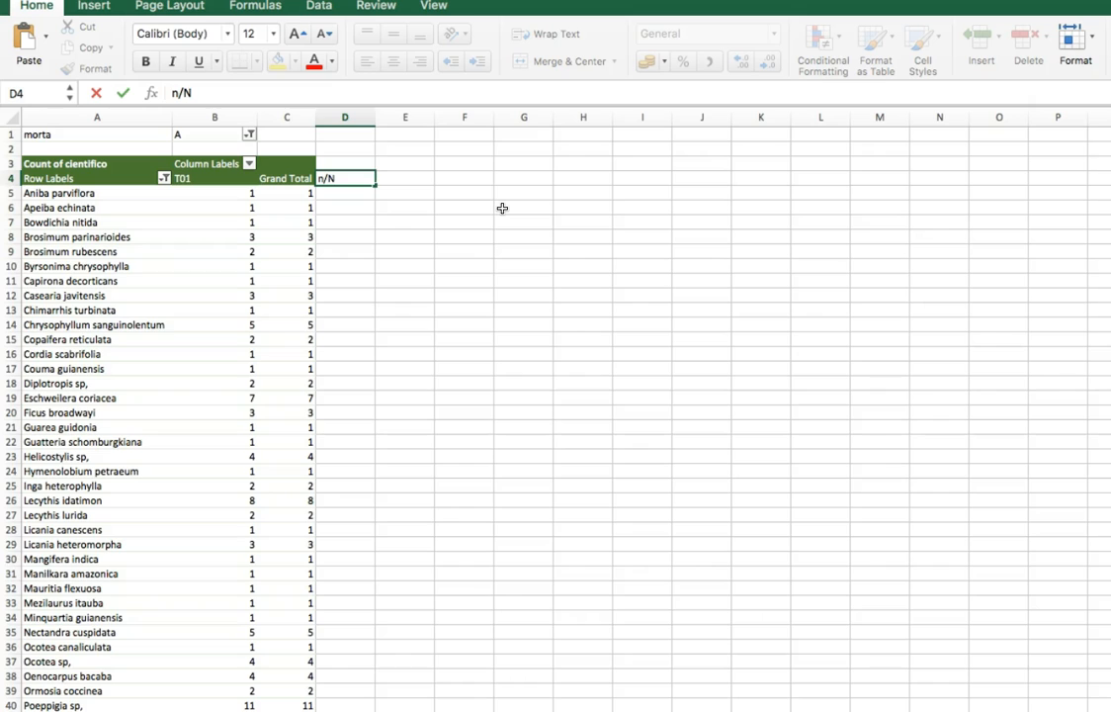
pyautogui.press('Return')
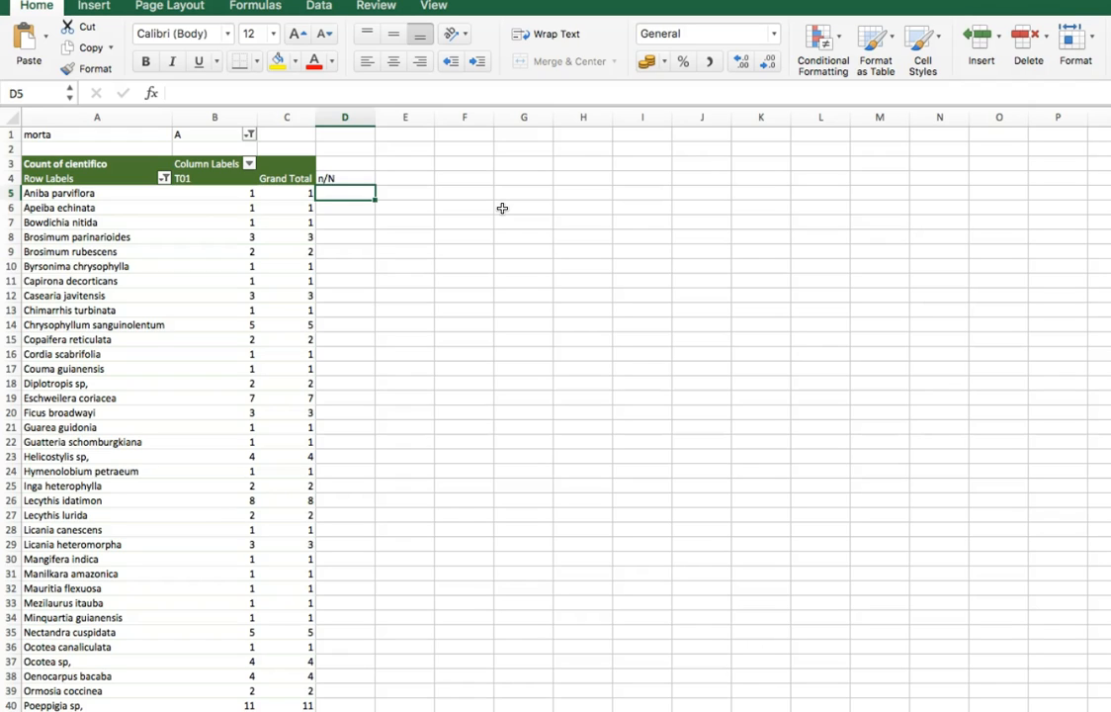
pyautogui.press('Up')
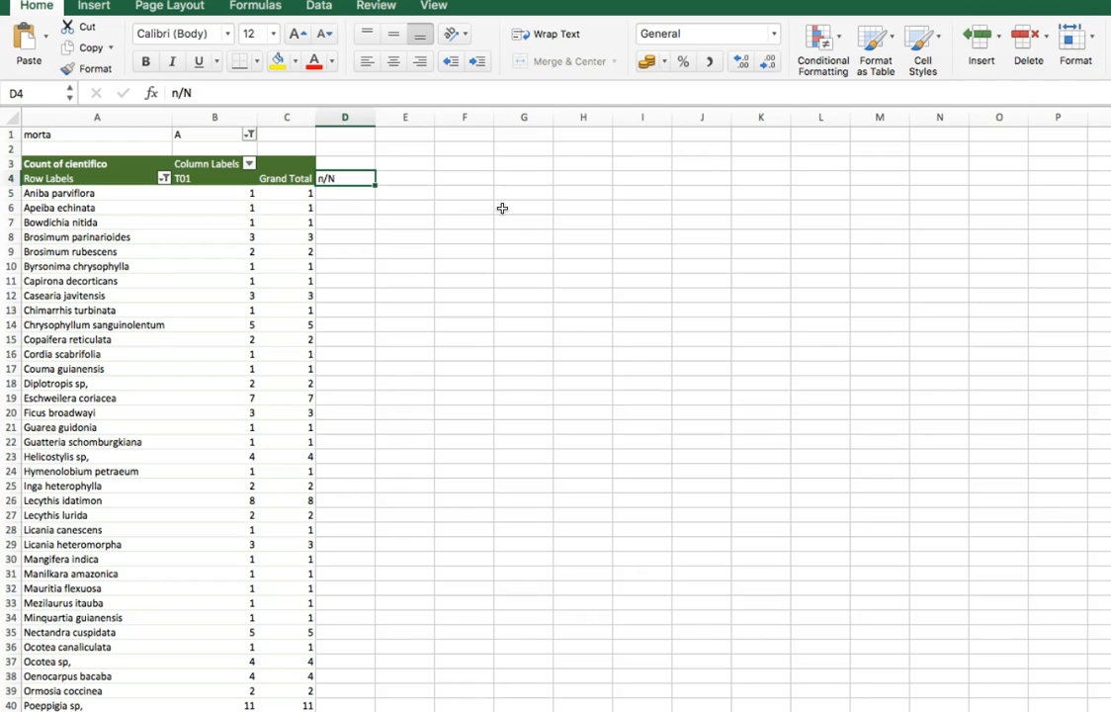
# Step: Enter the formula =B5/$B$62 in D5 to divide the first species' count by the grand total
pyautogui.press('Down')
pyautogui.write('=')
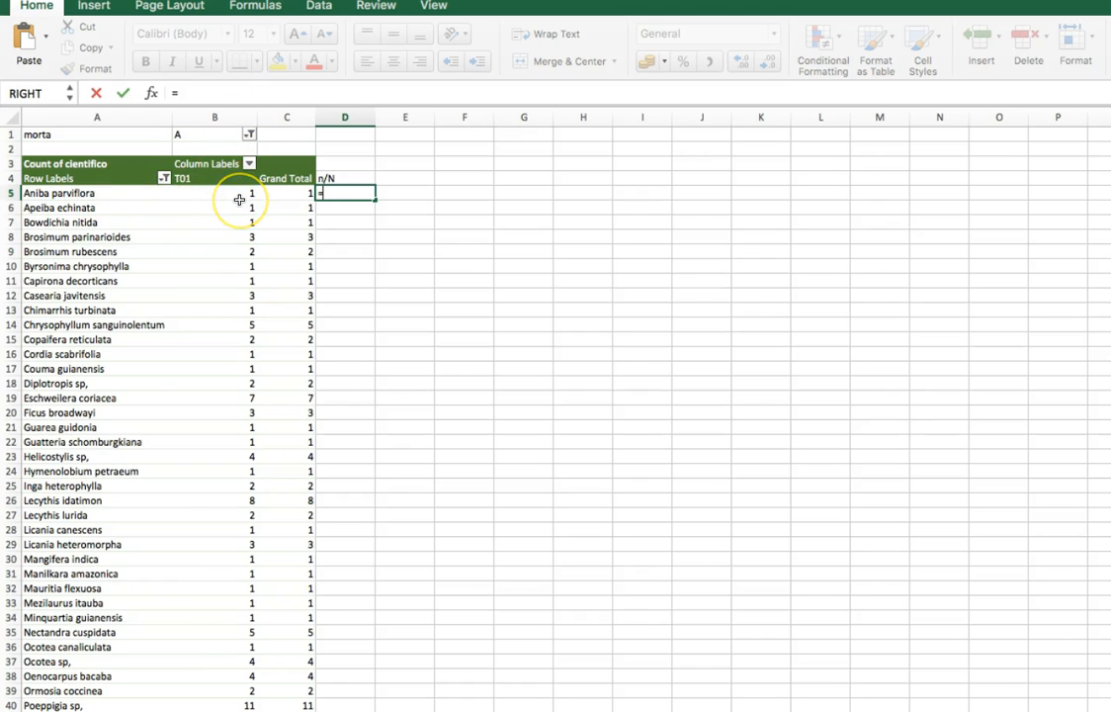
pyautogui.write('b5/')
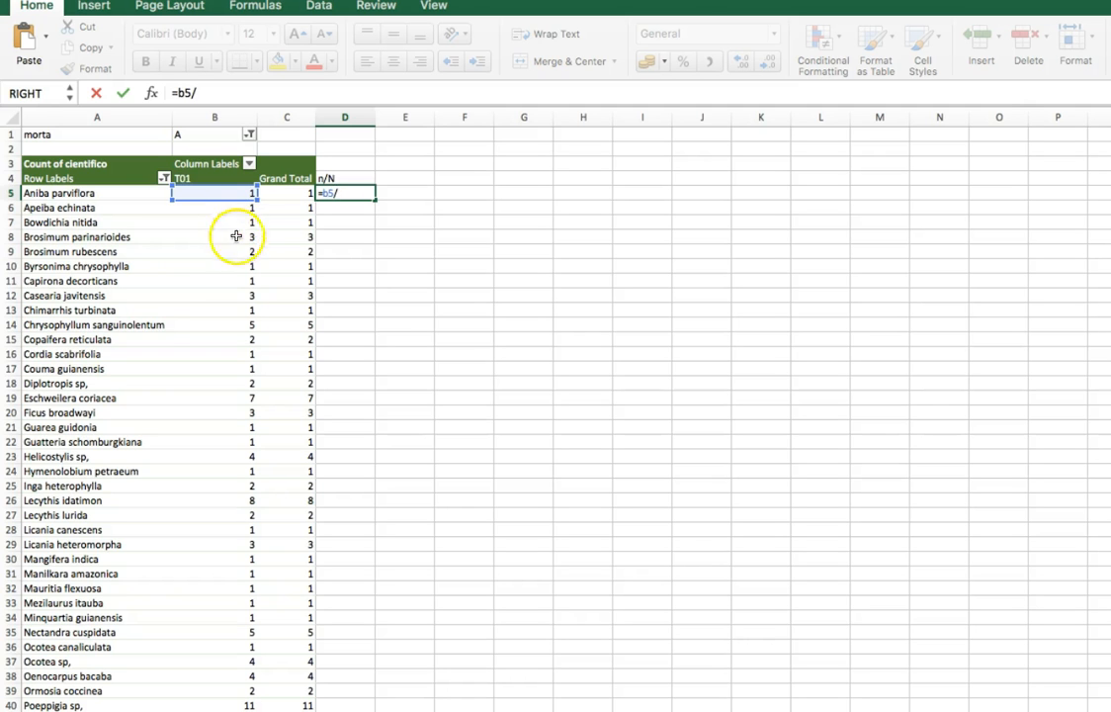
pyautogui.scroll(-5, 229, 281)
pyautogui.scroll(-10, 227, 283)
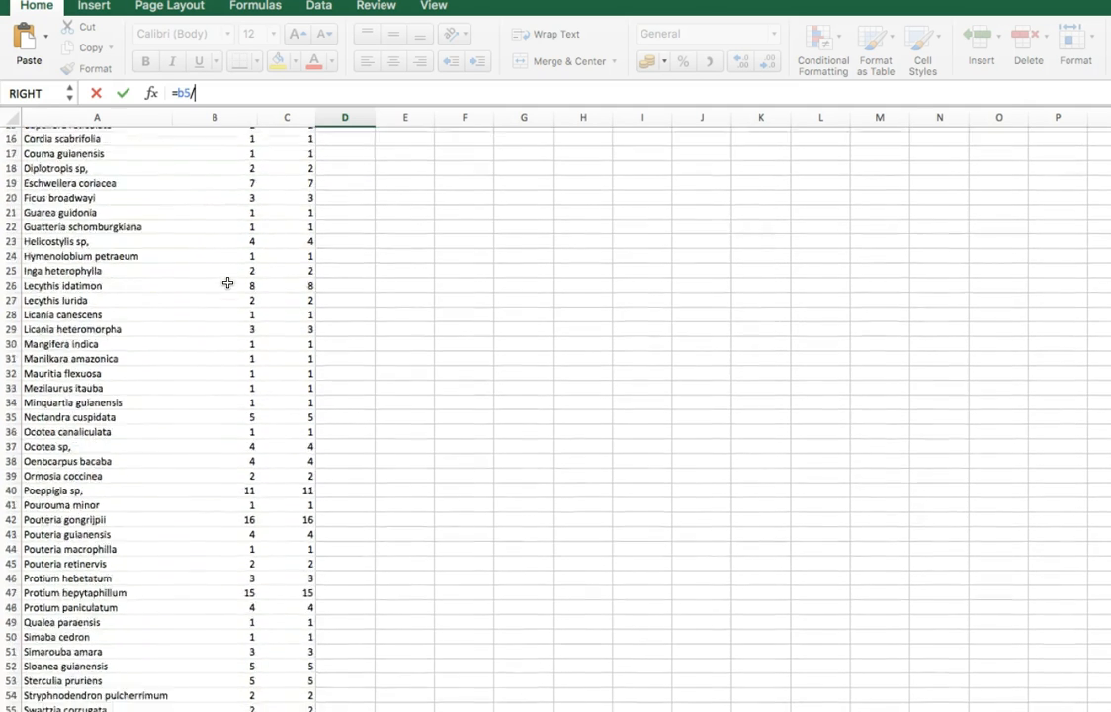
pyautogui.click(248, 386)
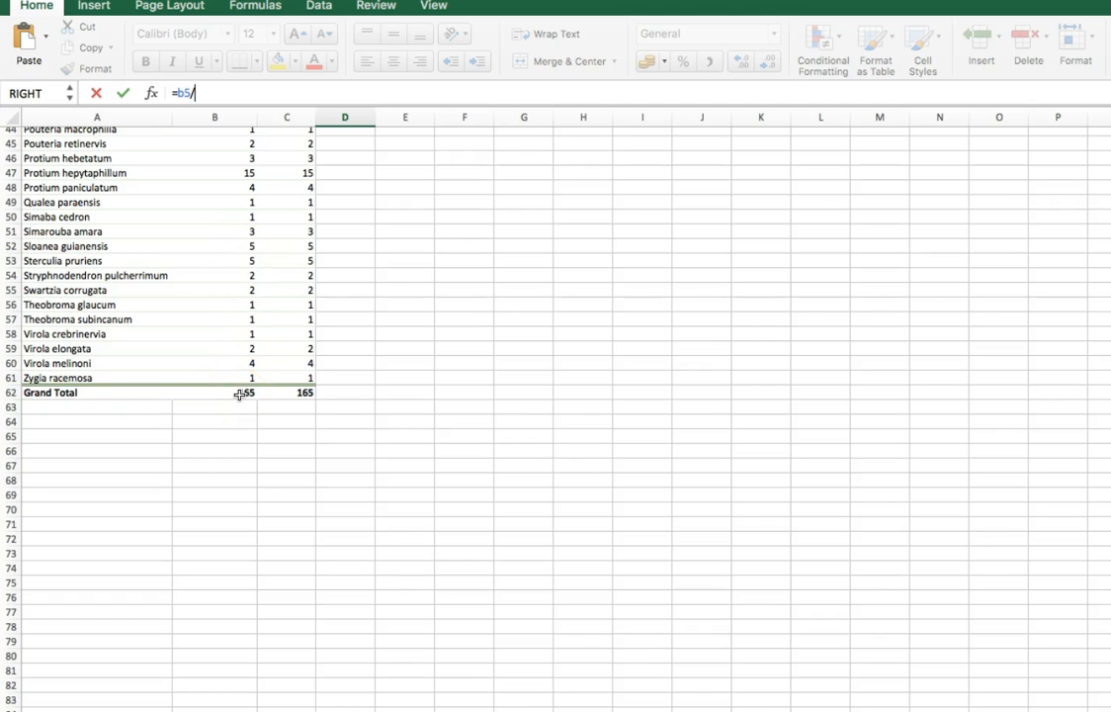
pyautogui.write('b62')
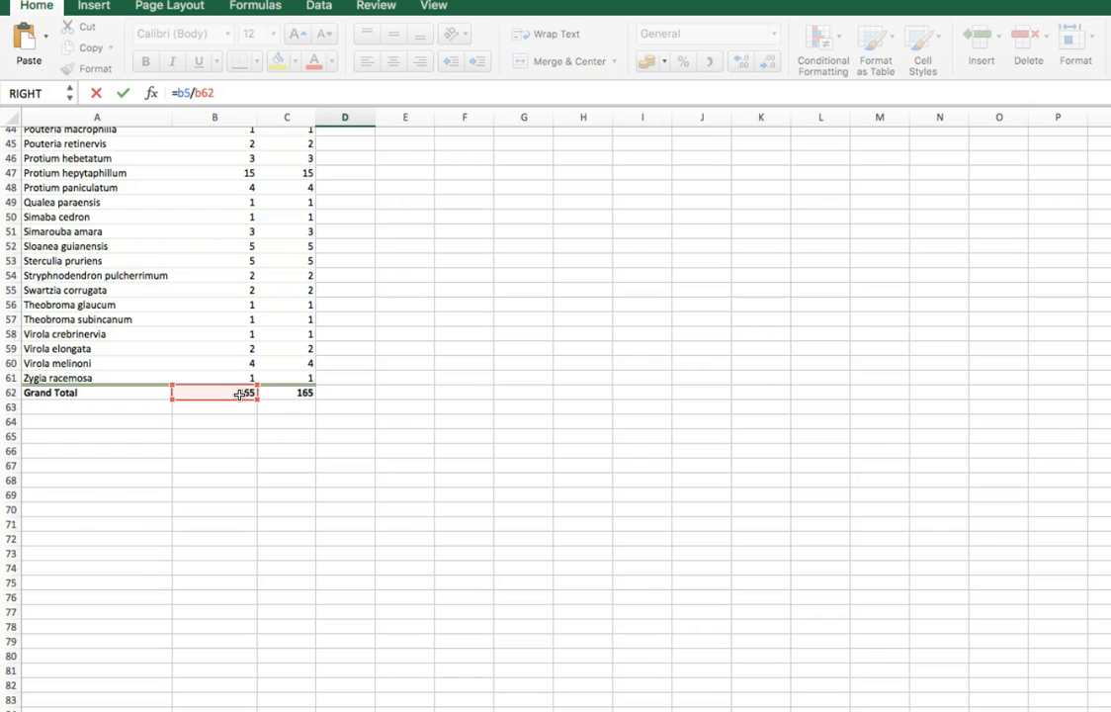
pyautogui.press('F4')
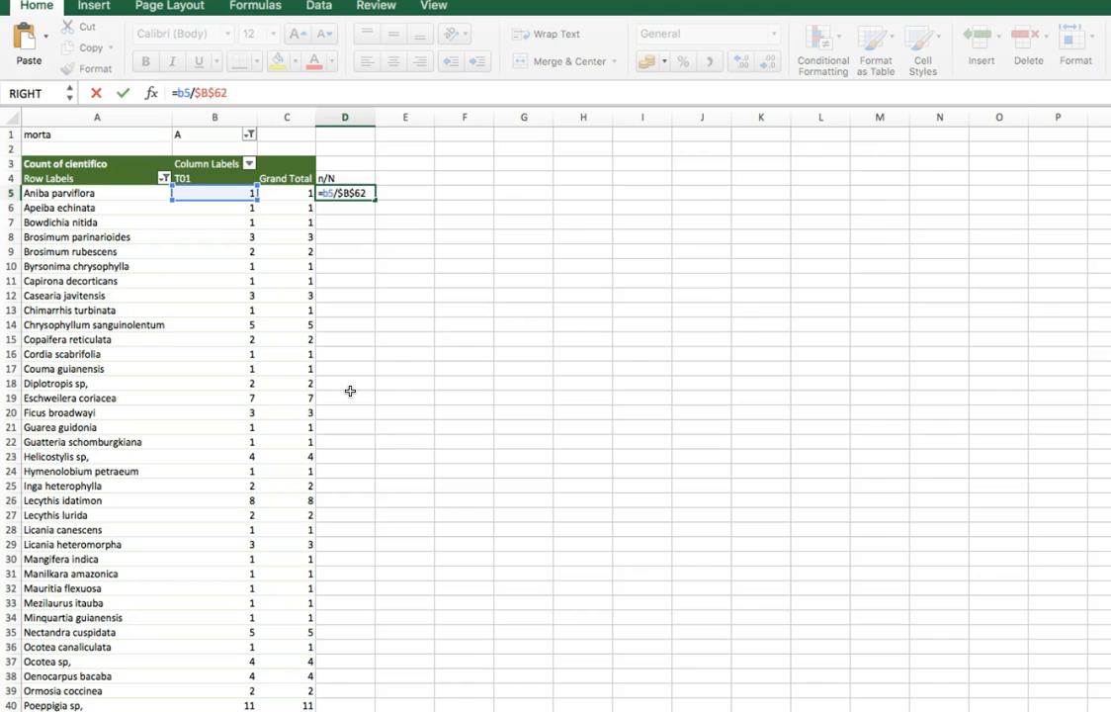
pyautogui.press('Return')
# Step: Fill the D5 formula down the n/N column and clear the extra result in D62 on the Grand Total row
pyautogui.click(364, 194)
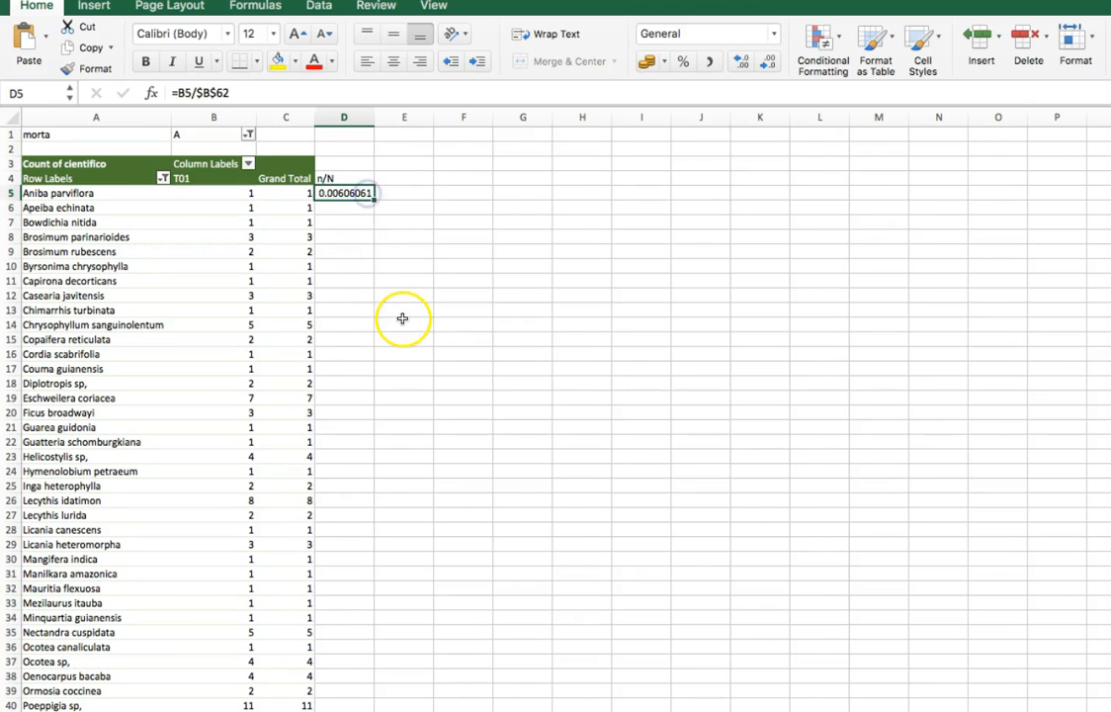
pyautogui.doubleClick(377, 201)
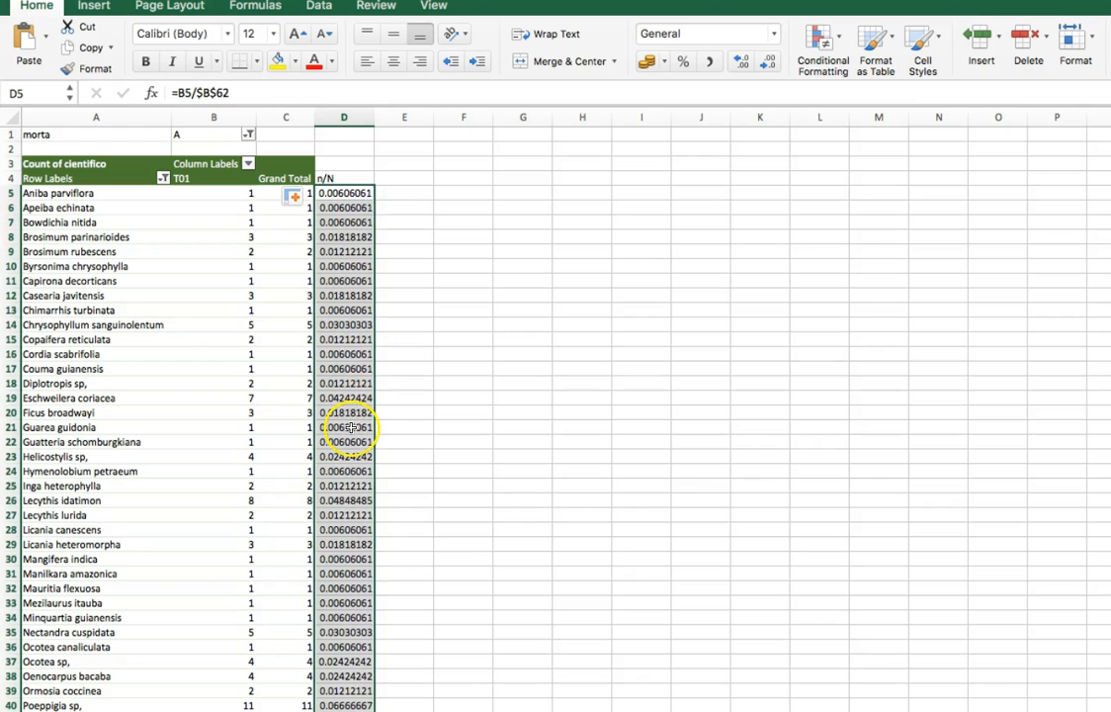
pyautogui.scroll(-10, 349, 253)
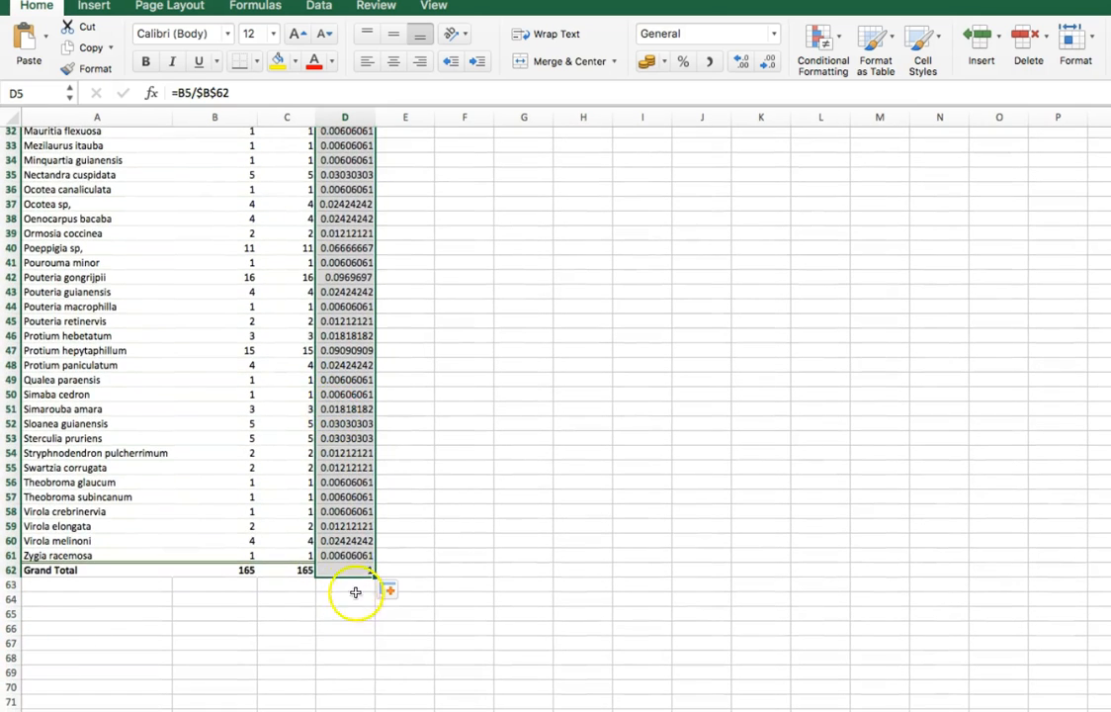
pyautogui.click(356, 568)
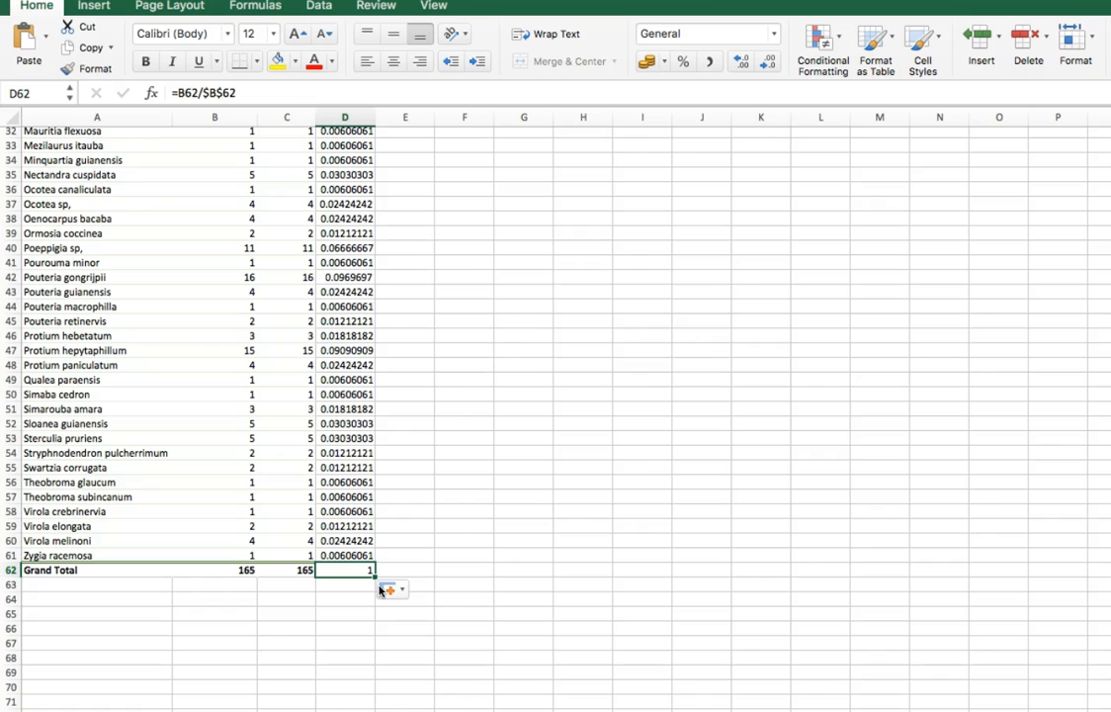
pyautogui.press('Delete')
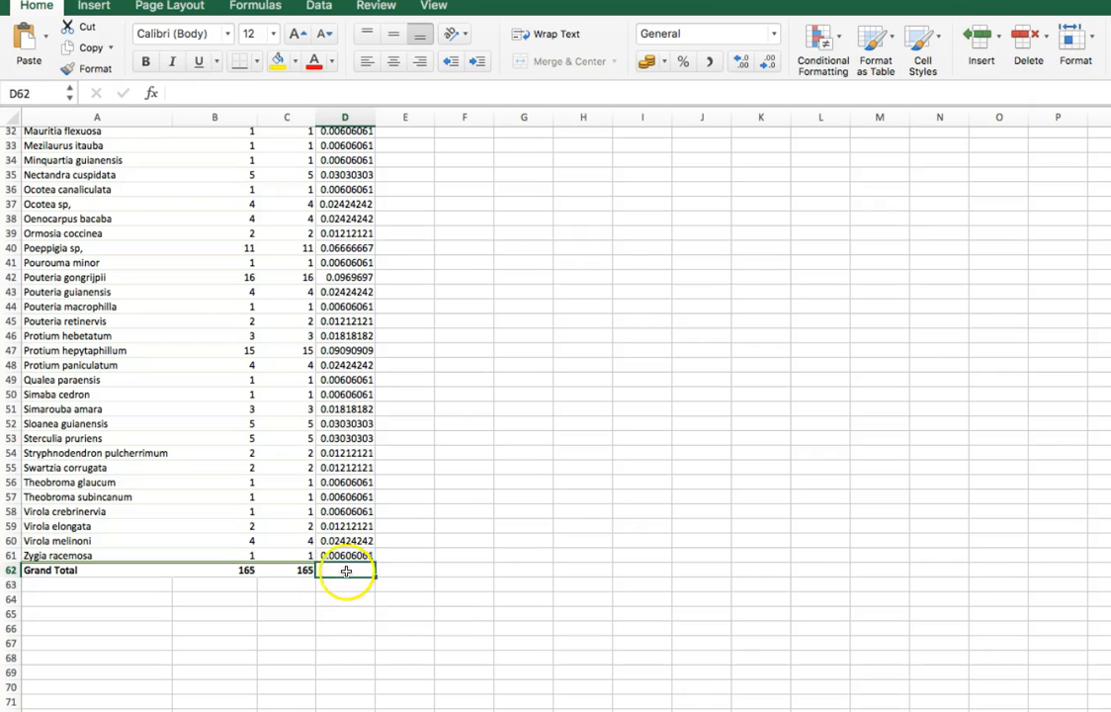
pyautogui.scroll(10, 366, 515)
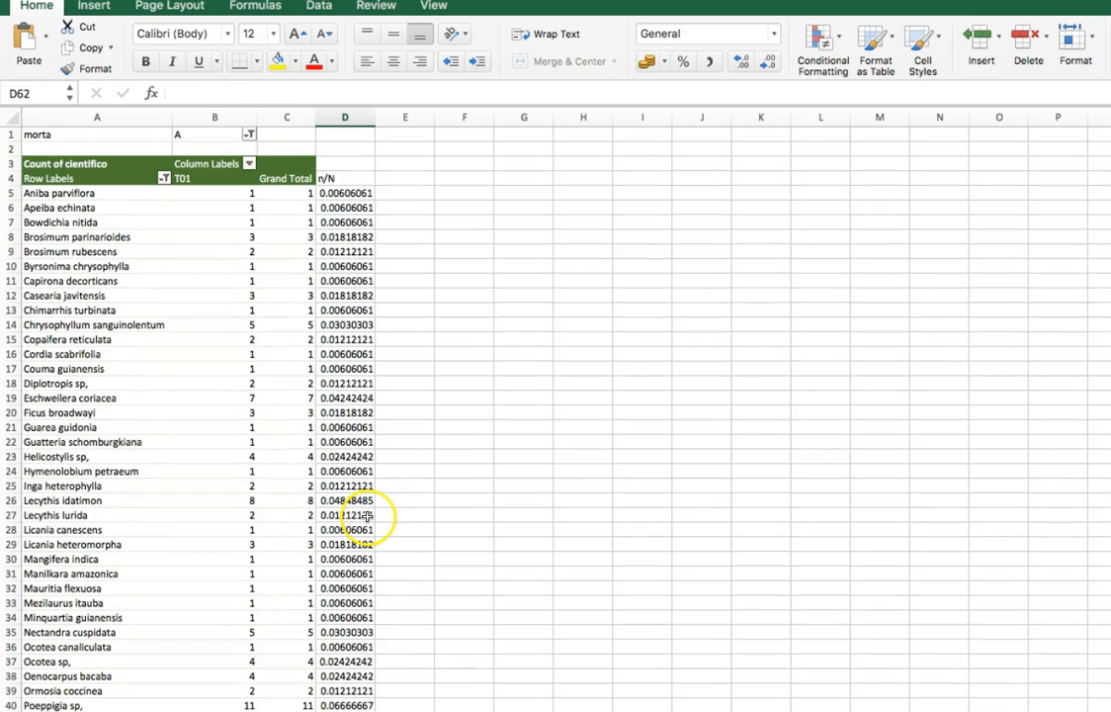
# Step: Enter the header ln(n/N) in cell E4, next to the n/N header
pyautogui.click(420, 180)
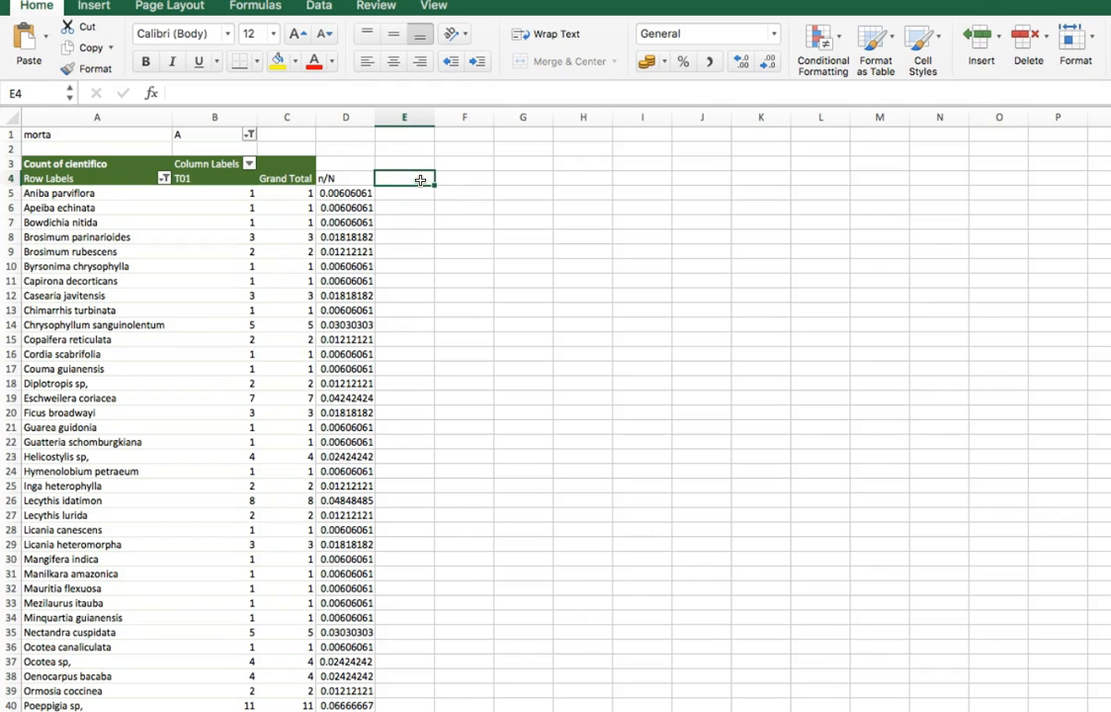
pyautogui.write('ln(n/N')
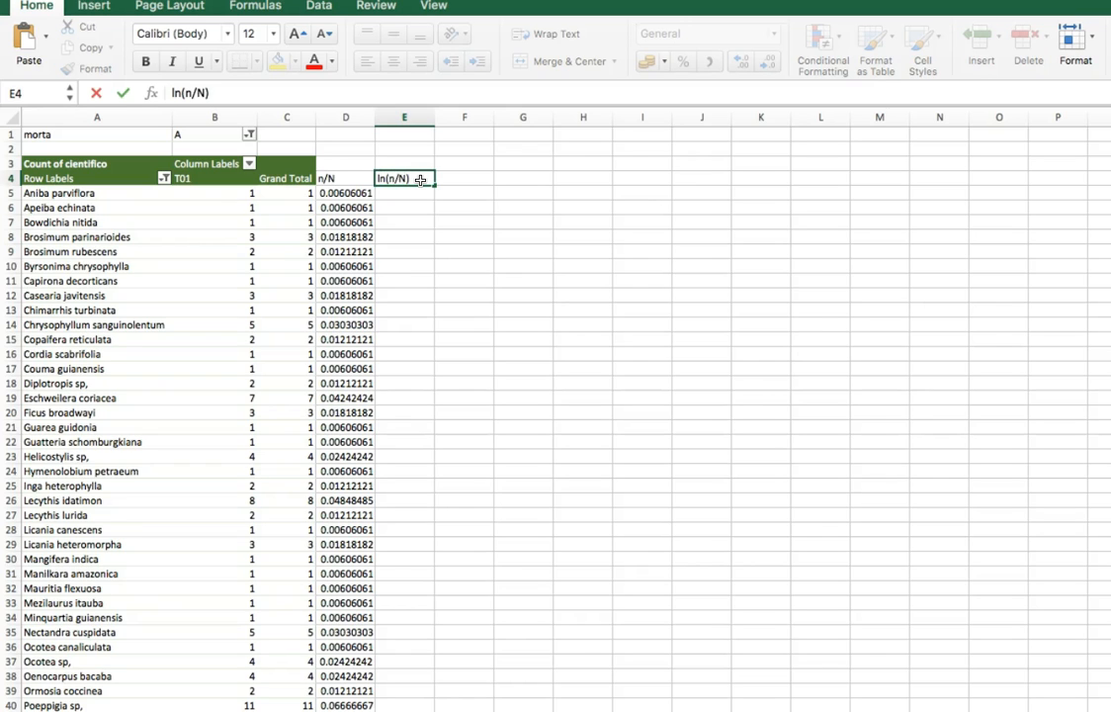
pyautogui.press('Return')
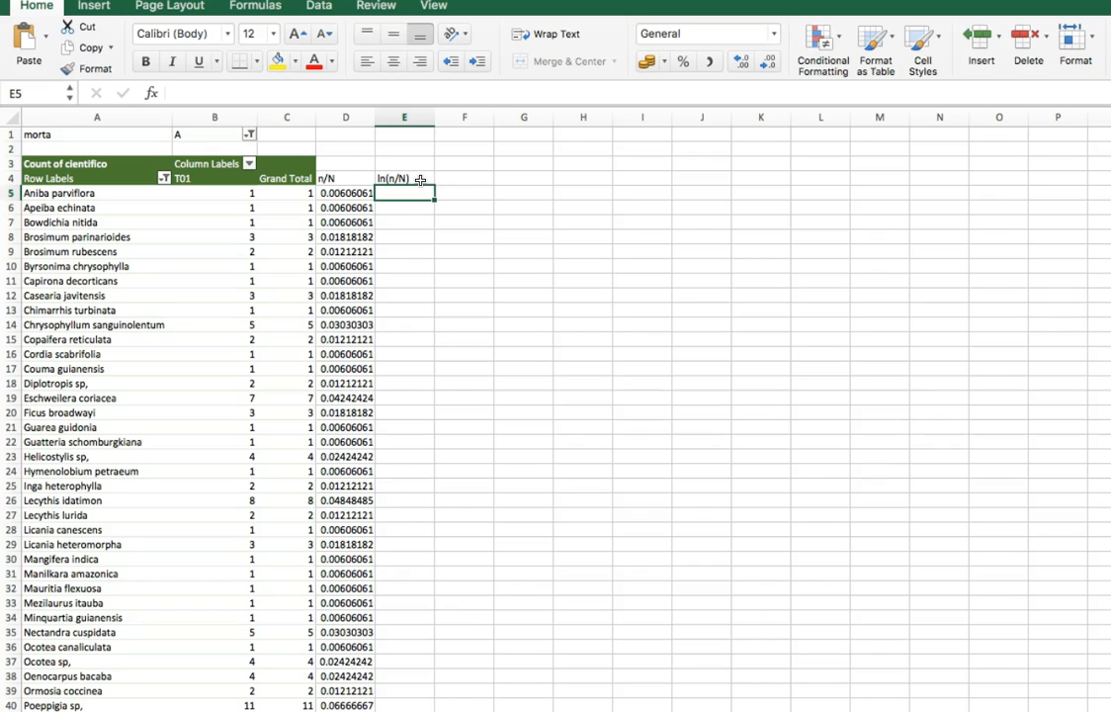
# Step: Enter the formula =LN(D5) in E5 to take the natural logarithm of the first species' share
pyautogui.write('=')
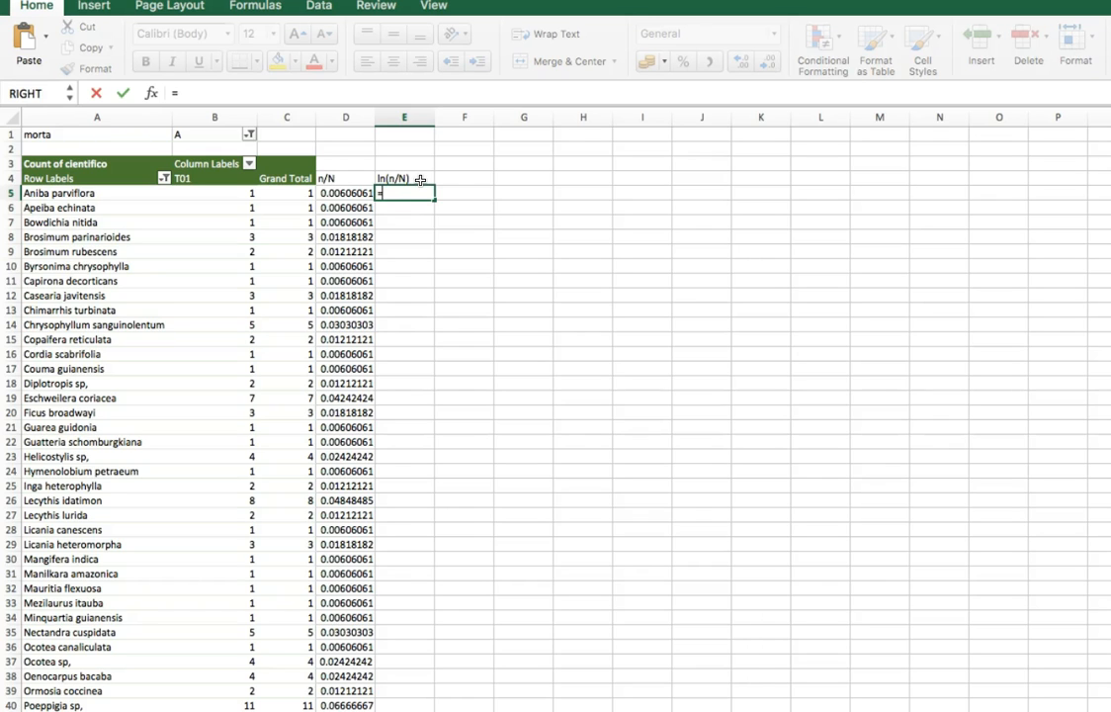
pyautogui.write('ln')
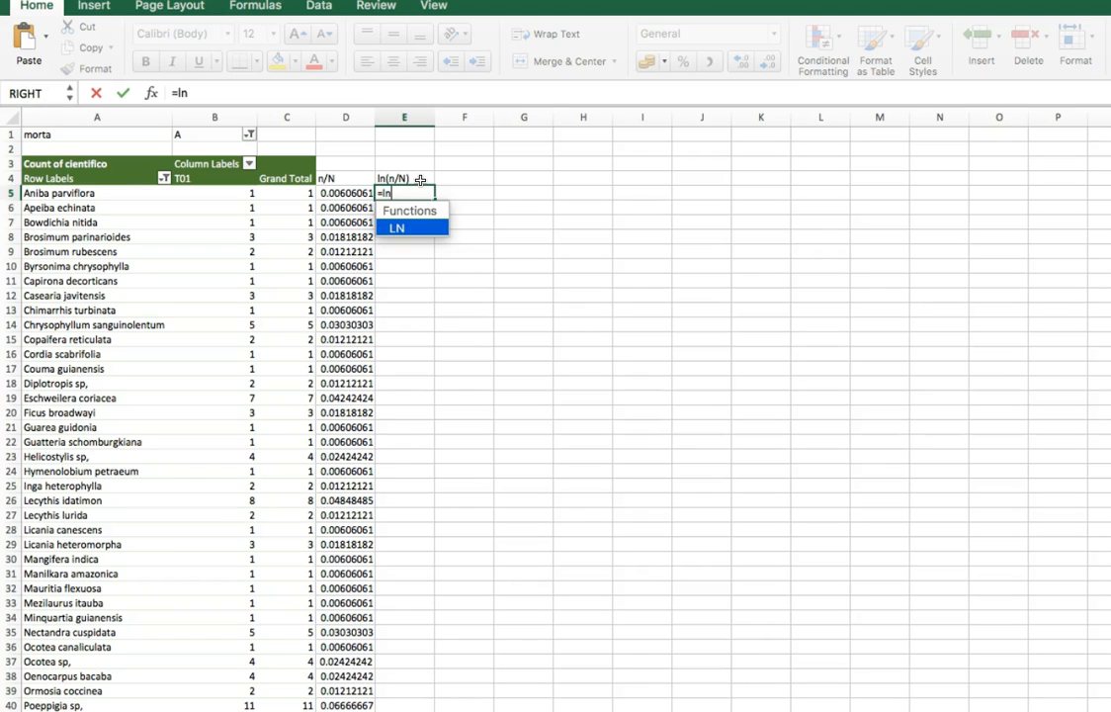
pyautogui.write('(')
pyautogui.press('Left')
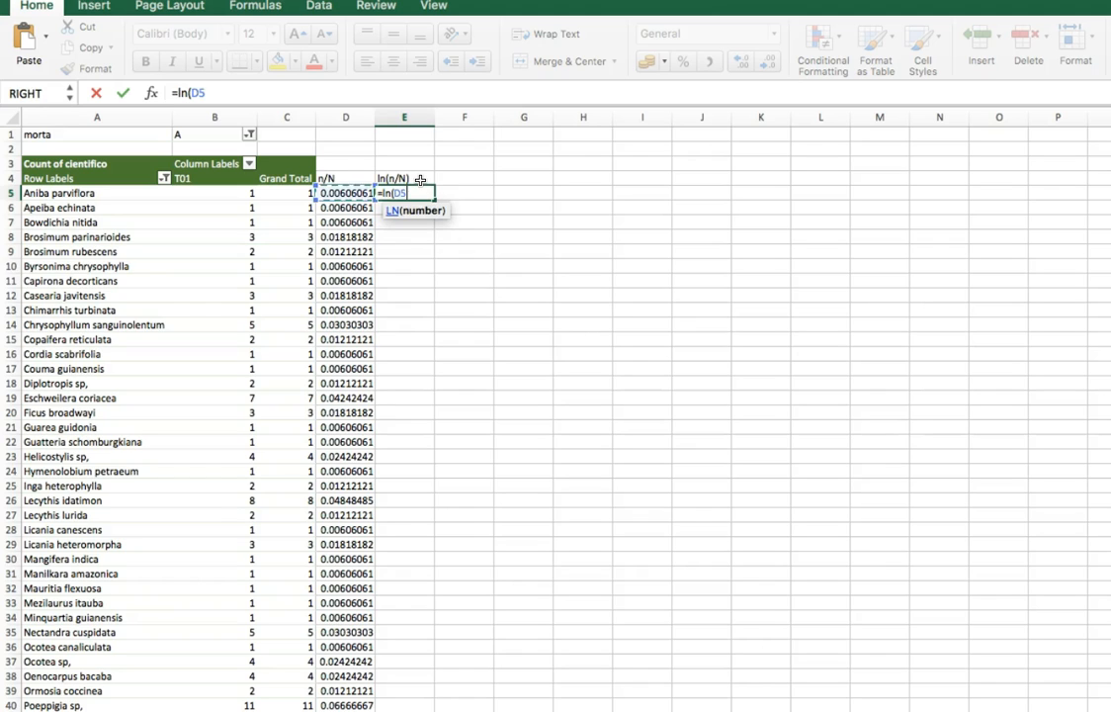
pyautogui.write(')')
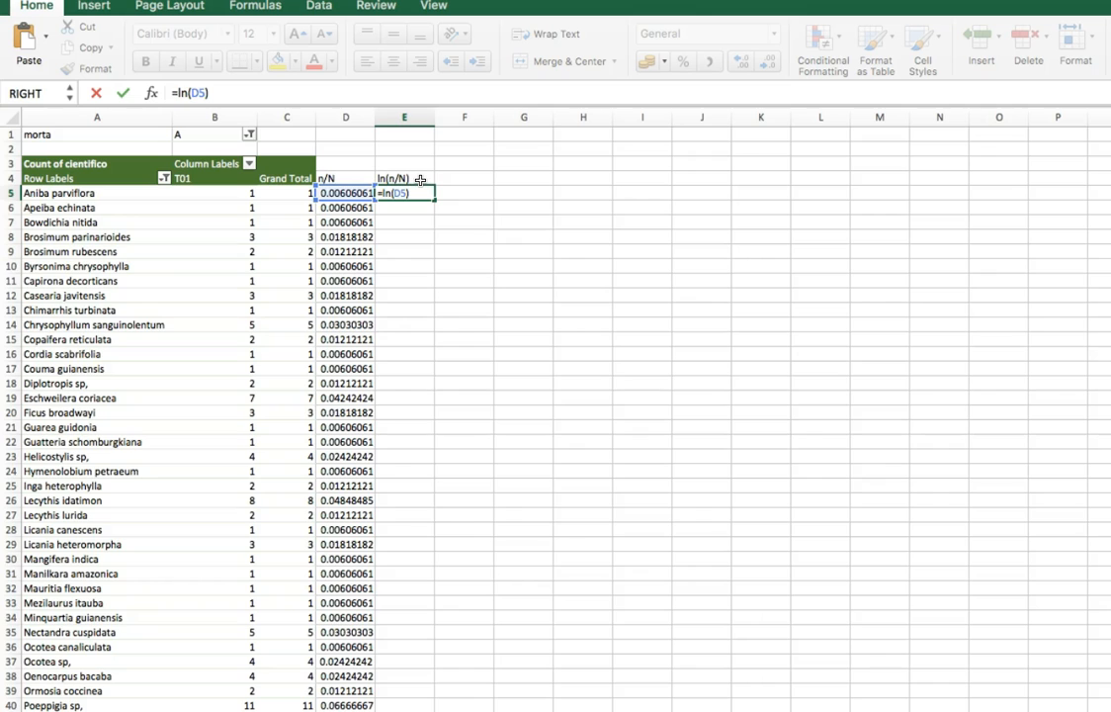
pyautogui.press('Return')
# Step: Fill the E5 formula down the ln(n/N) column for all species and check the filled range
pyautogui.click(422, 194)
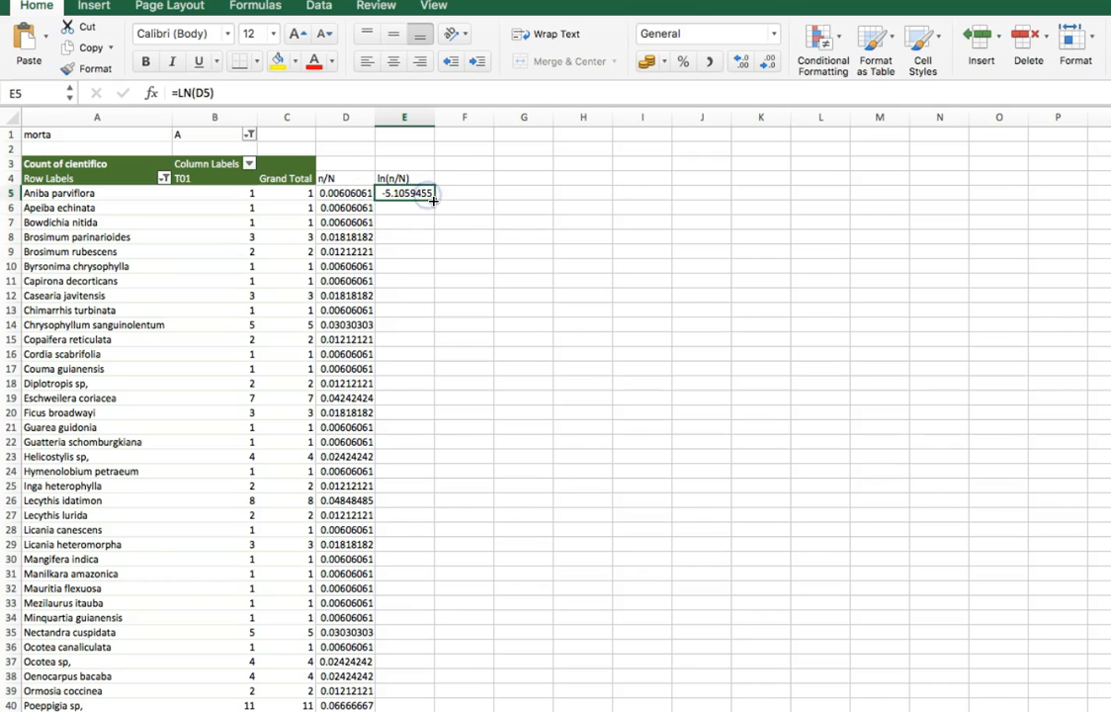
pyautogui.doubleClick(433, 195)
pyautogui.scroll(-5, 428, 379)
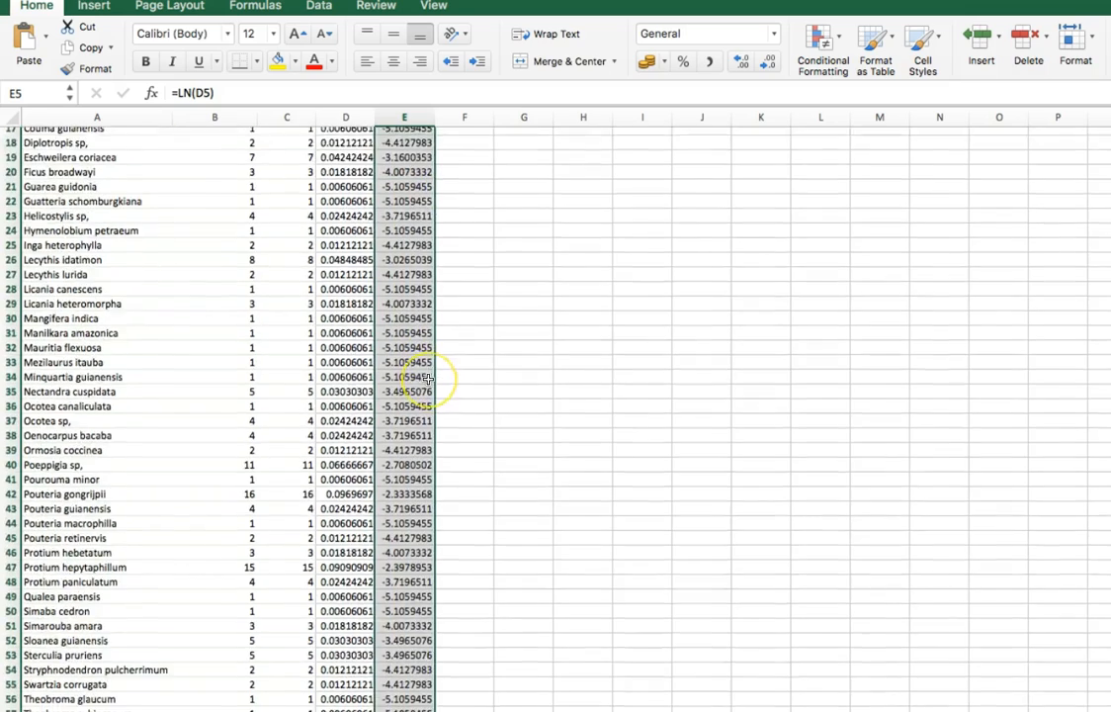
pyautogui.scroll(-4, 429, 380)
pyautogui.scroll(10, 428, 380)
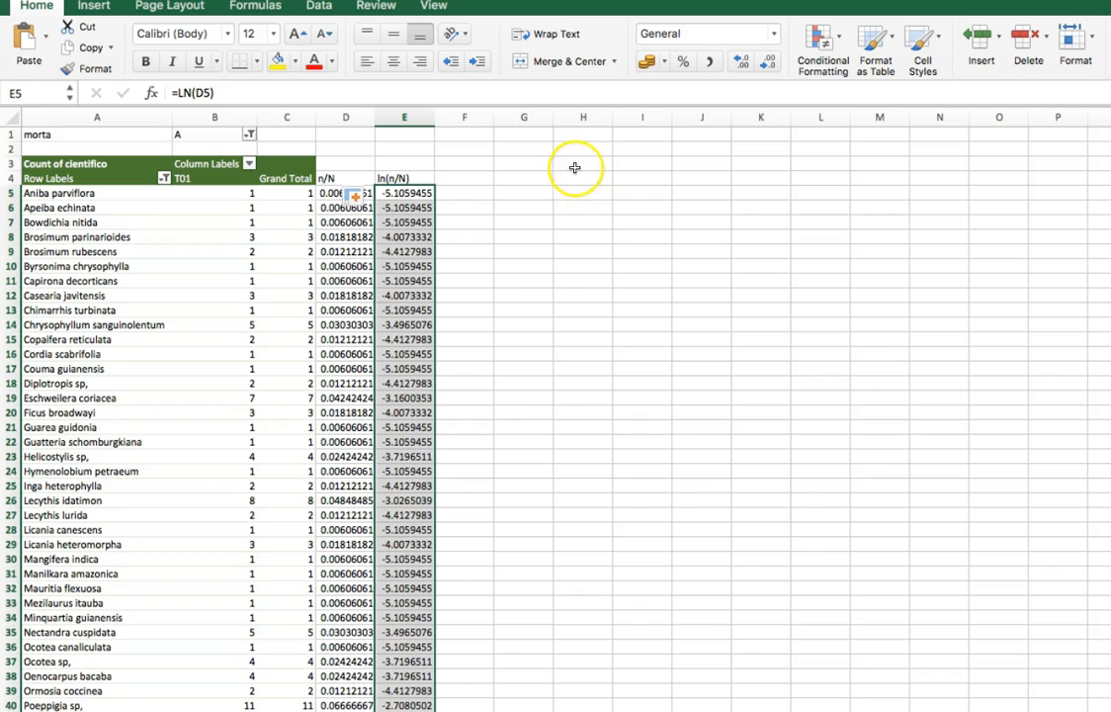
# Step: Label cell G3 as H and enter =SUMPRODUCT(D5:D61,E5:E61) beside it in H3
pyautogui.click(533, 166)
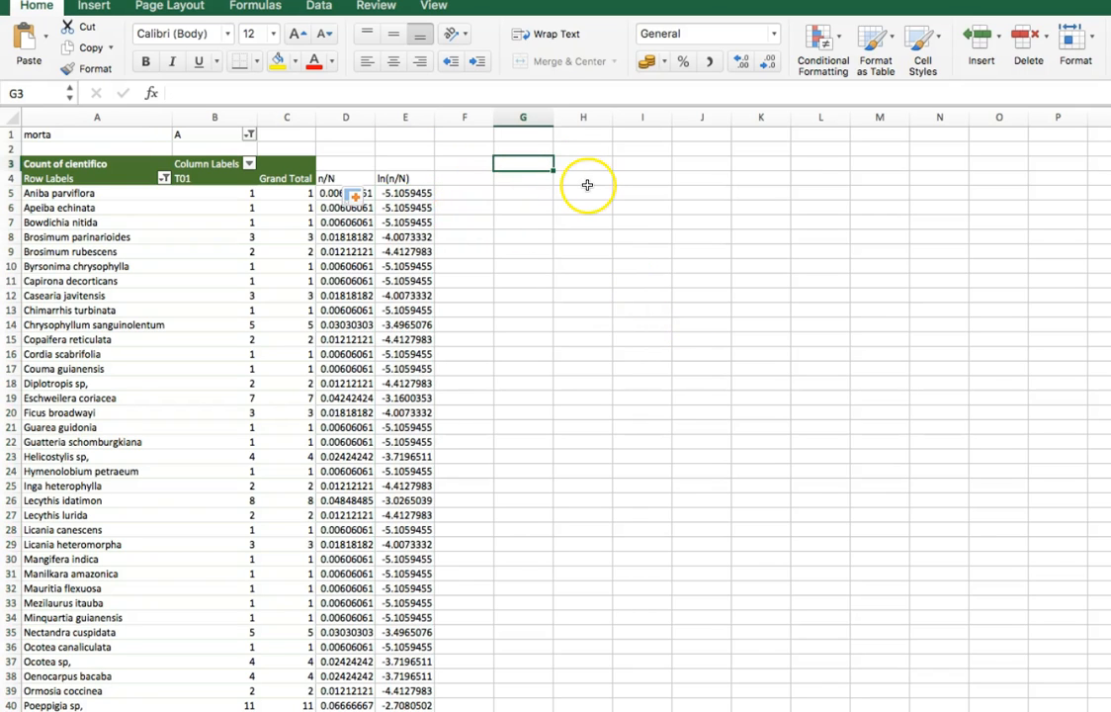
pyautogui.write('H')
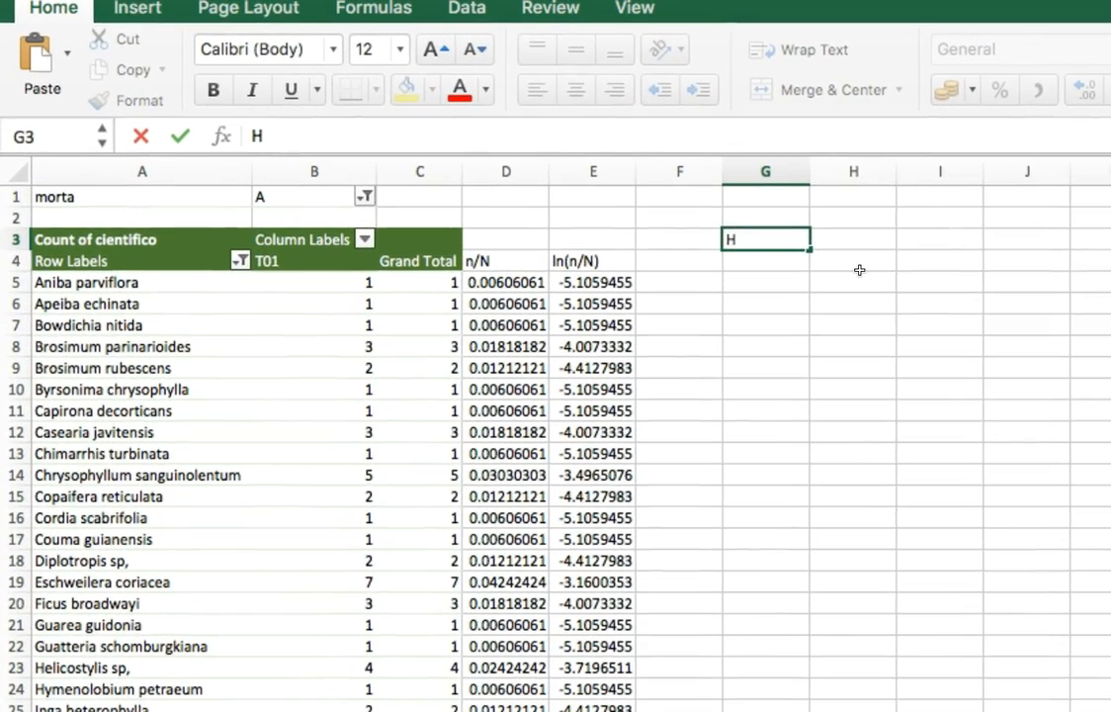
pyautogui.press('Tab')
pyautogui.write('=so')
pyautogui.press('BackSpace')
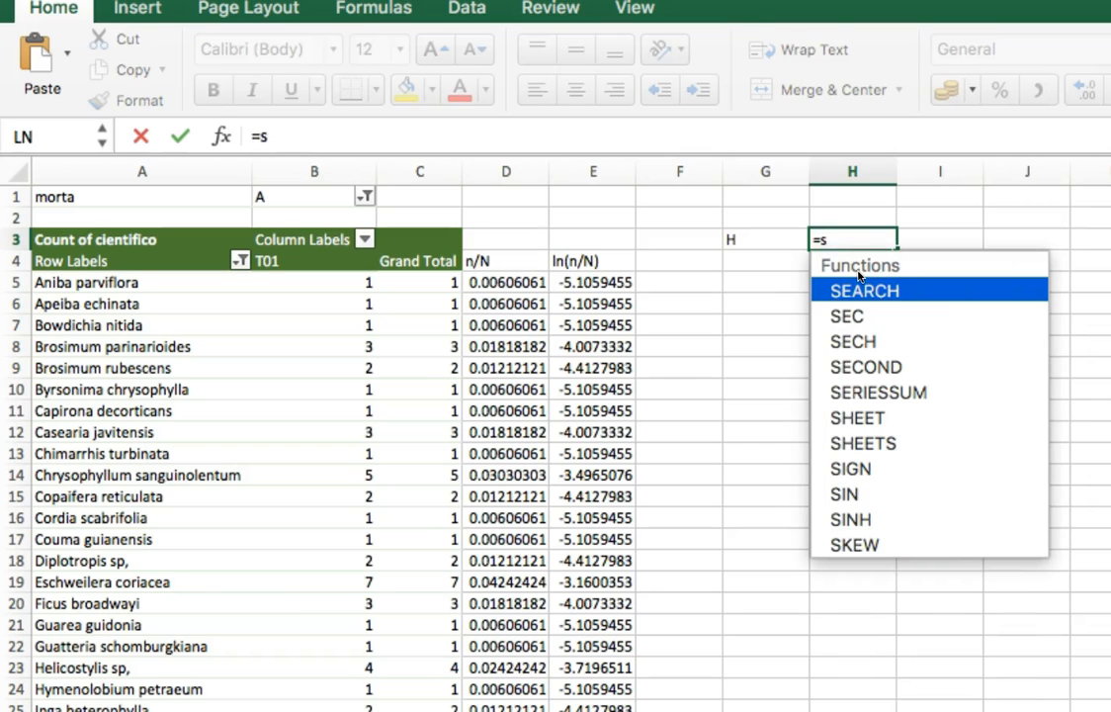
pyautogui.write('um')
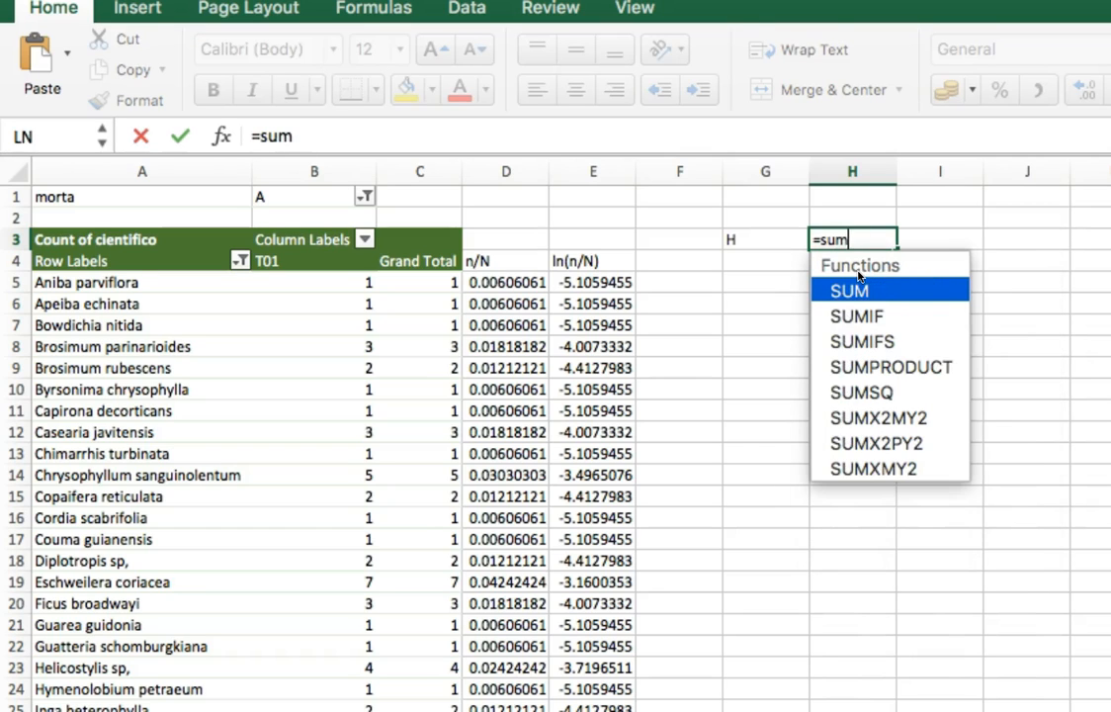
pyautogui.press('Down')
pyautogui.press('Down')
pyautogui.press('Down')
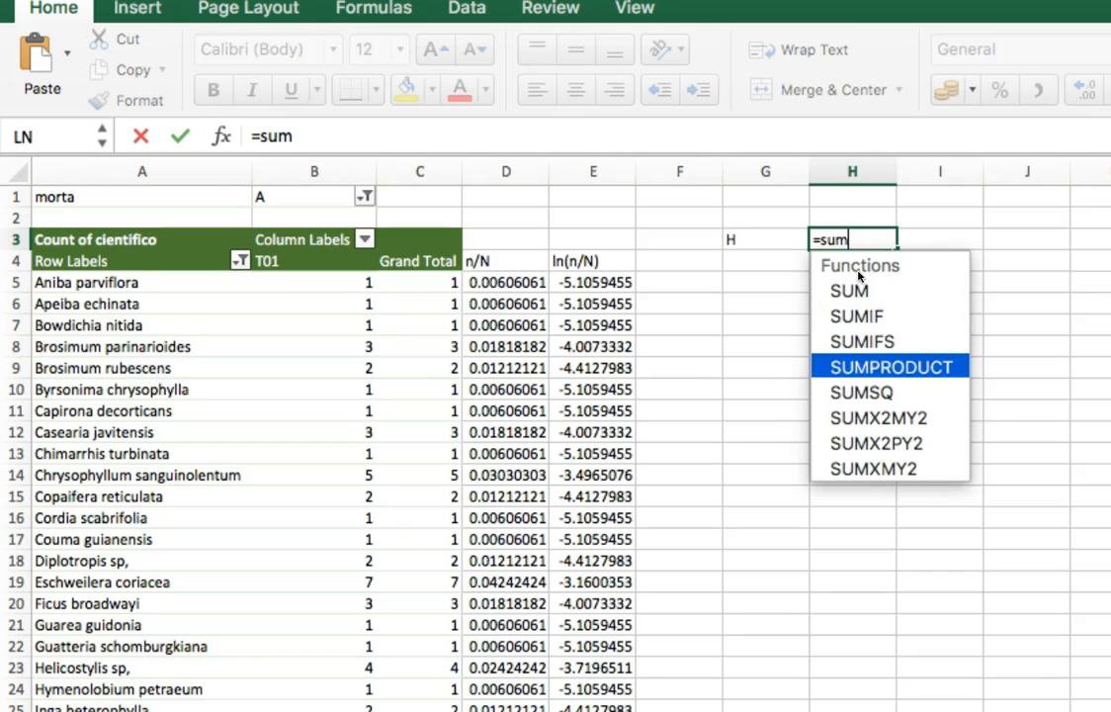
pyautogui.press('Tab')
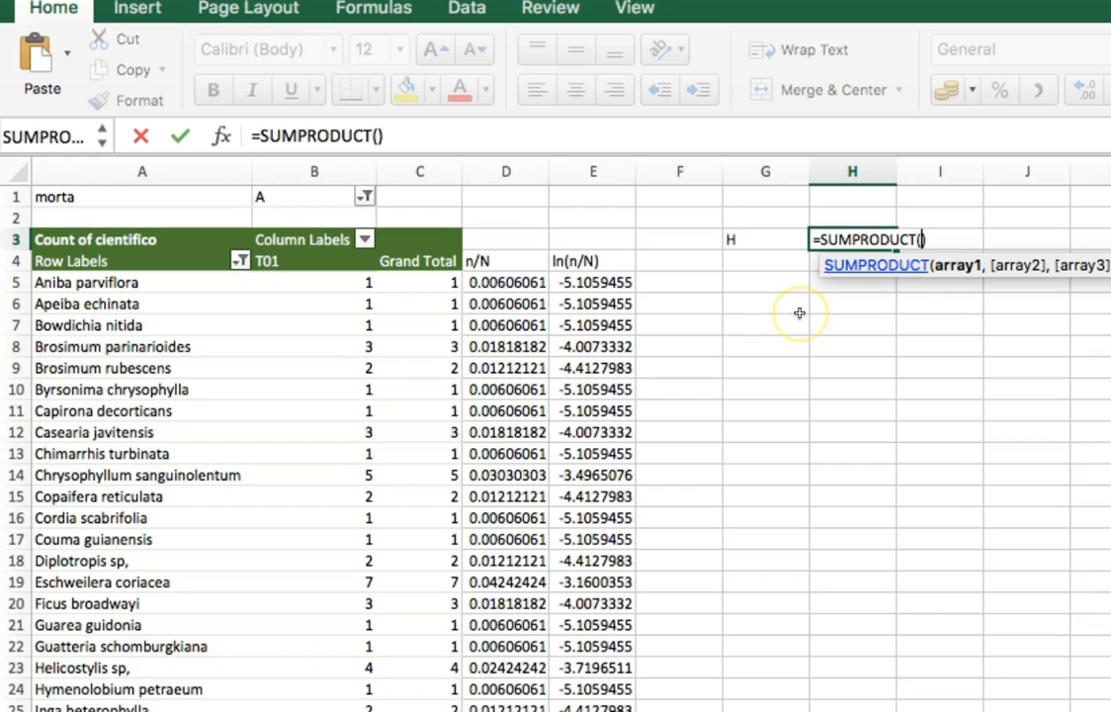
pyautogui.moveTo(484, 282); pyautogui.dragTo(504, 704)
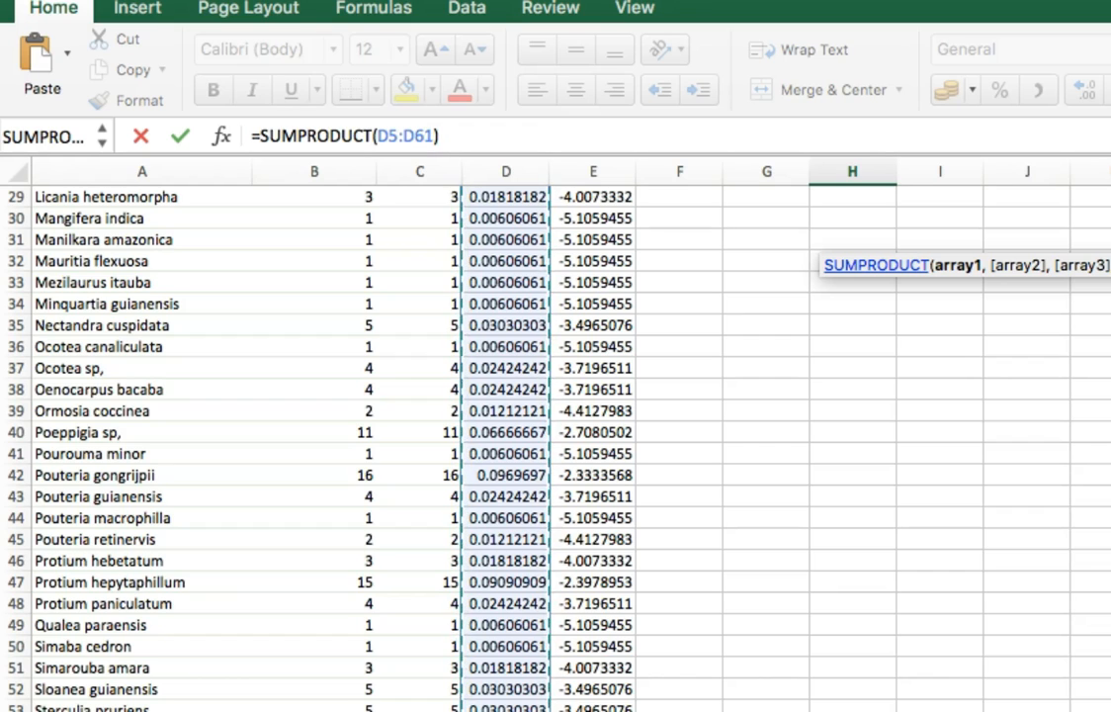
pyautogui.write(',')
pyautogui.moveTo(585, 711); pyautogui.dragTo(572, 286)
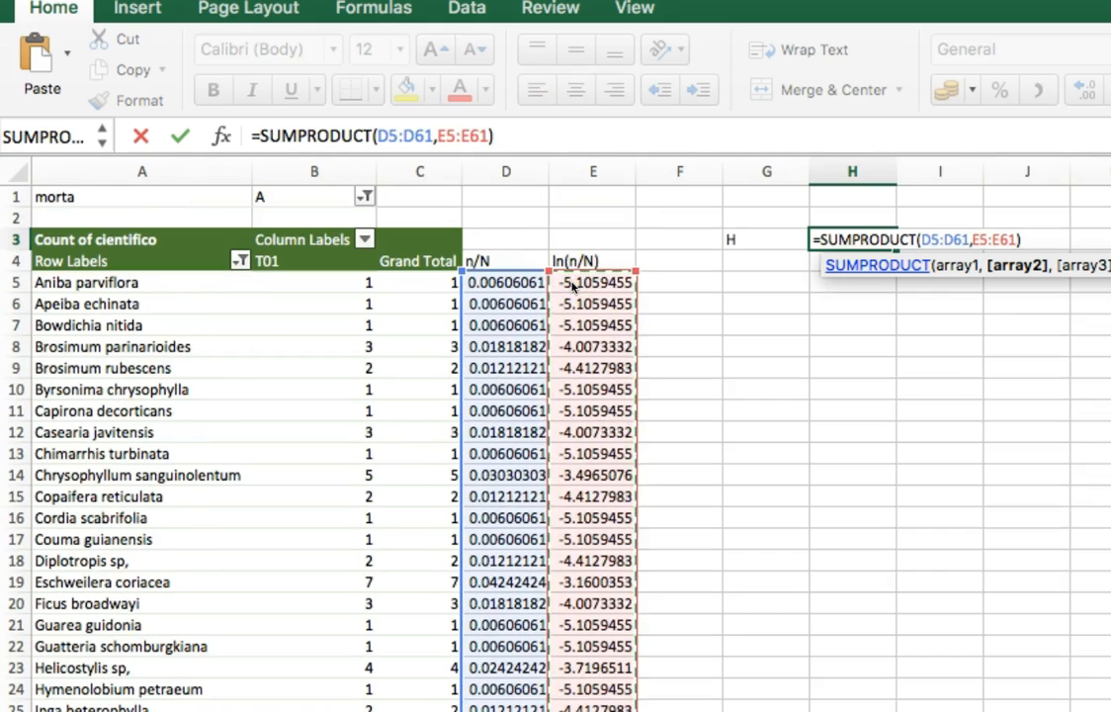
pyautogui.press('Return')
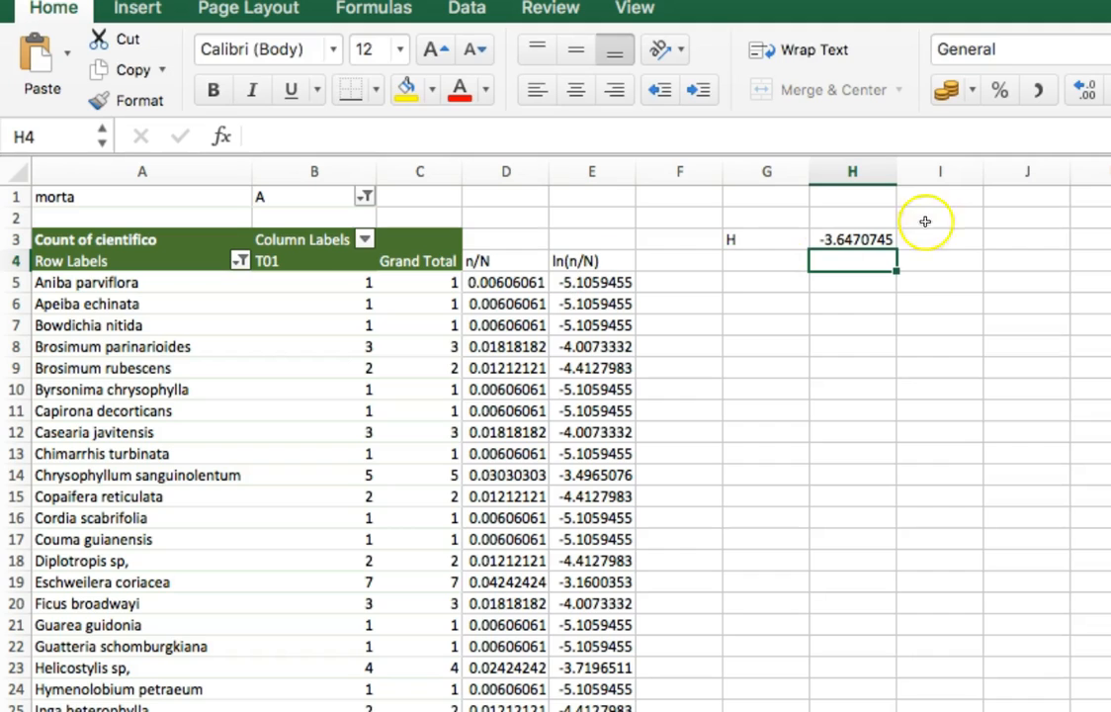
# Step: Negate the H3 formula so that it reads =-SUMPRODUCT(D5:D61,E5:E61)
pyautogui.click(859, 239)
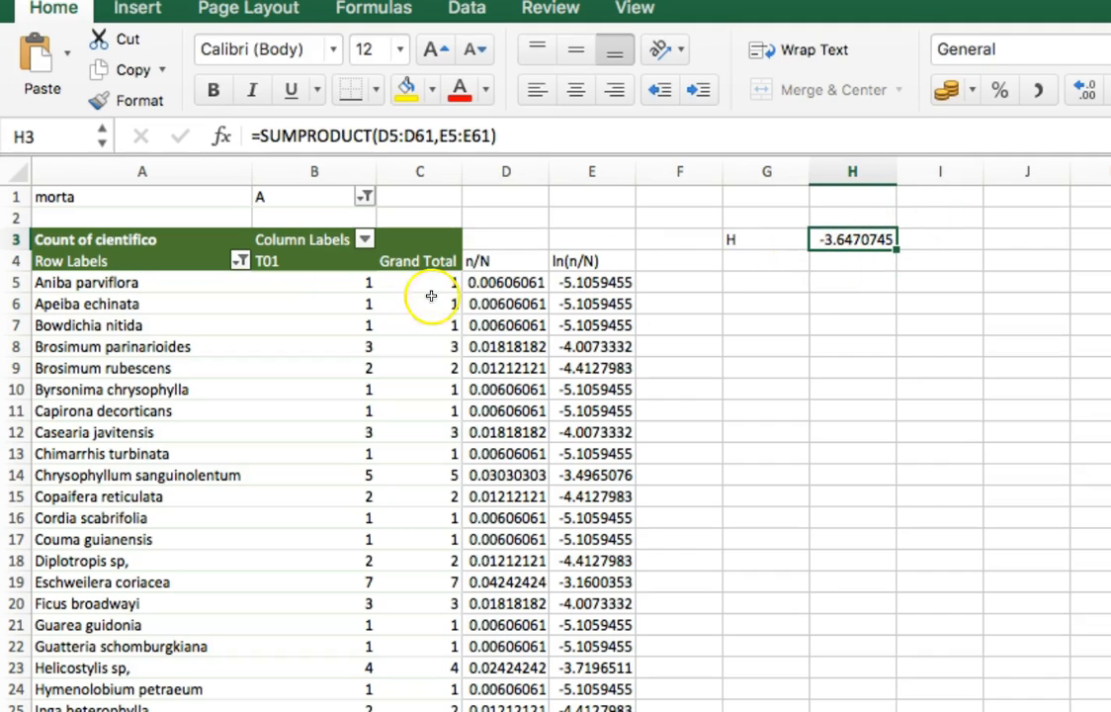
pyautogui.click(255, 135)
pyautogui.write('-')
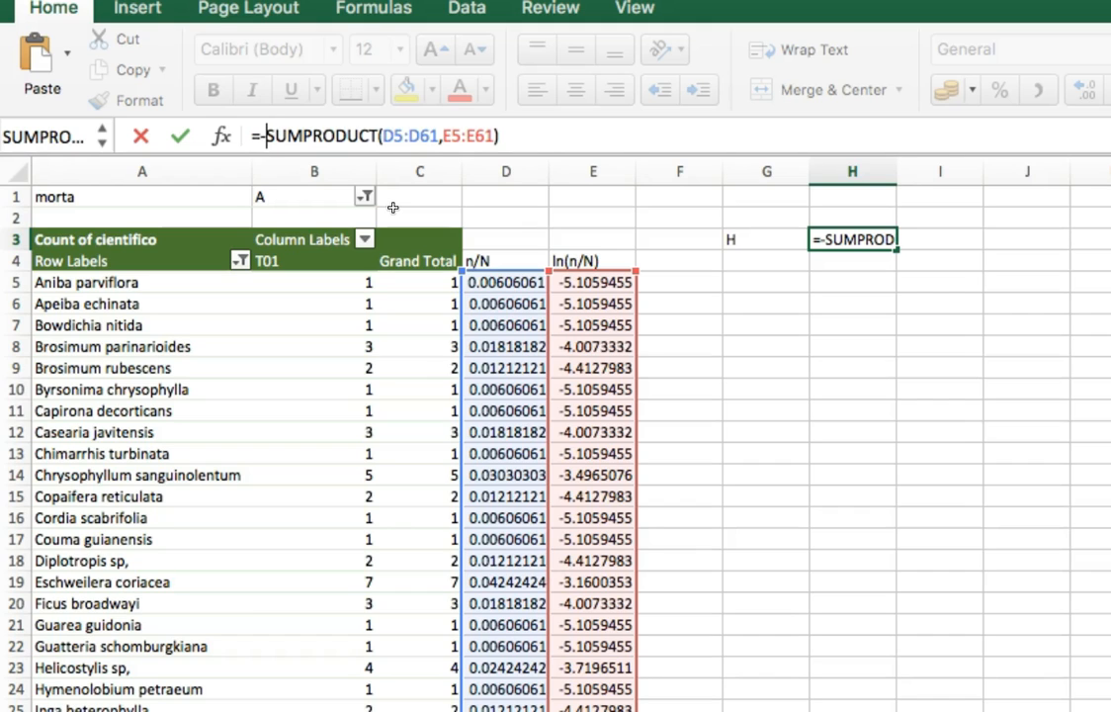
pyautogui.press('Return')
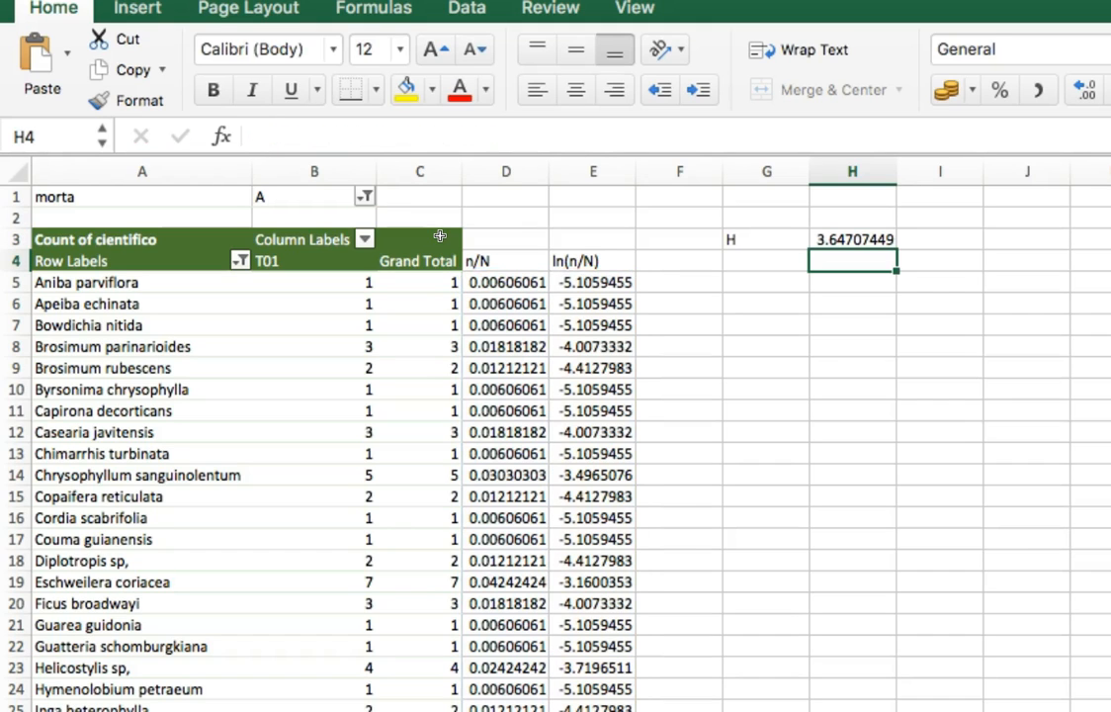